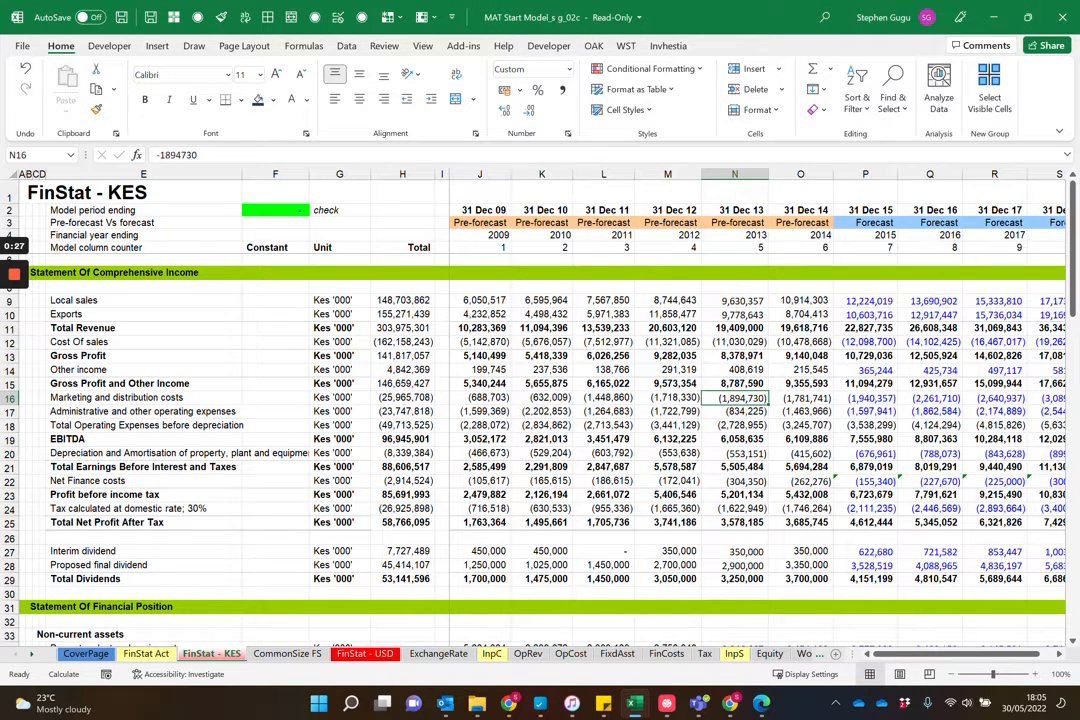
# - Create the Invhestia add-in's Track sheet in this model and confirm the transfer
pyautogui.click(542, 344)
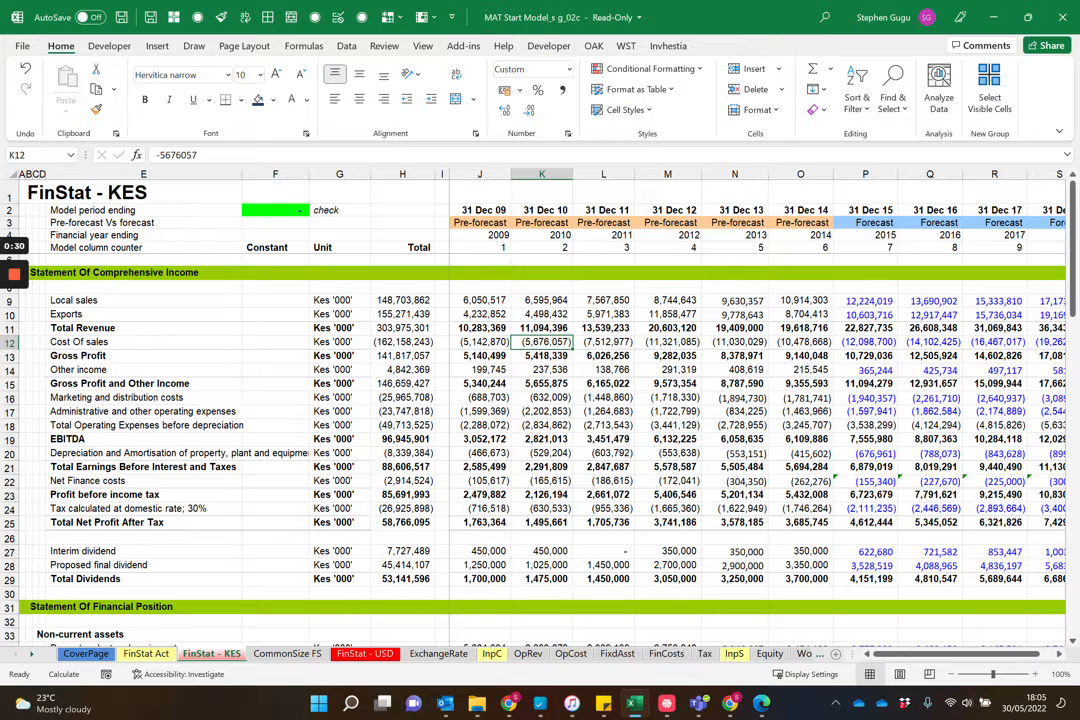
pyautogui.click(668, 46)
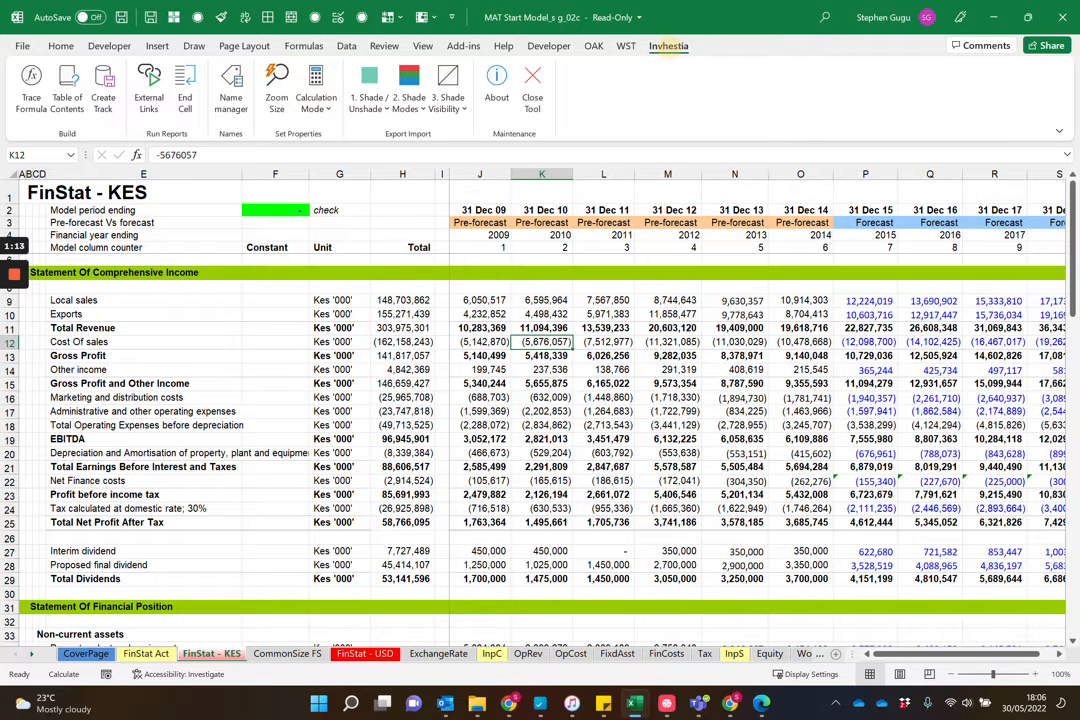
pyautogui.click(104, 90)
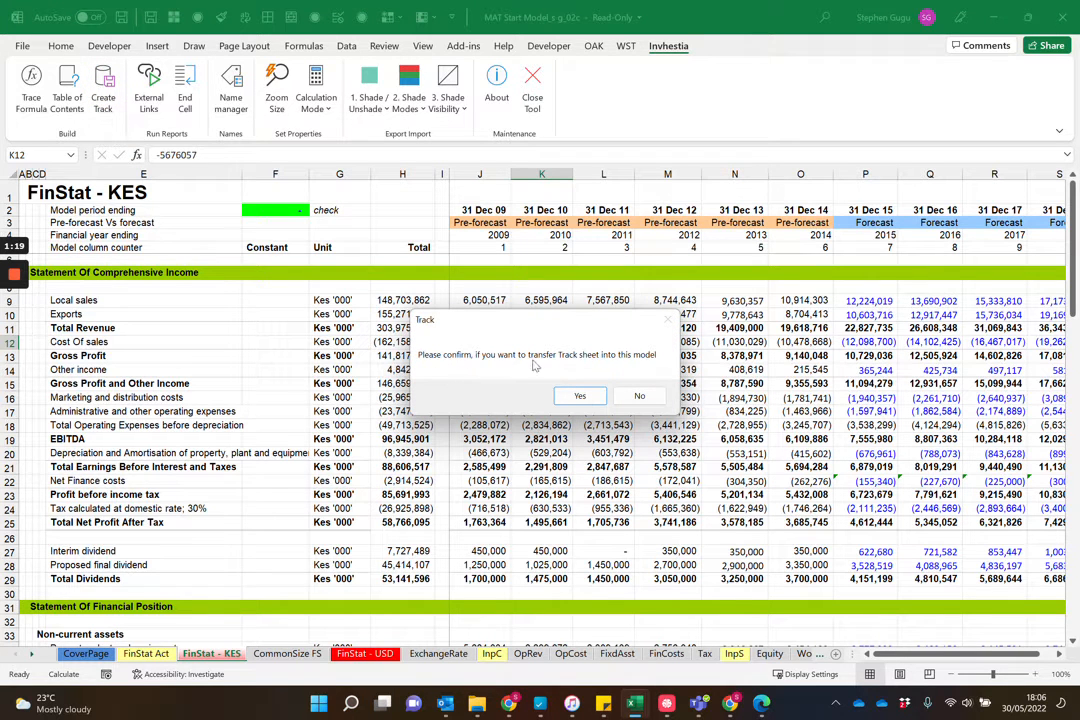
pyautogui.click(581, 397)
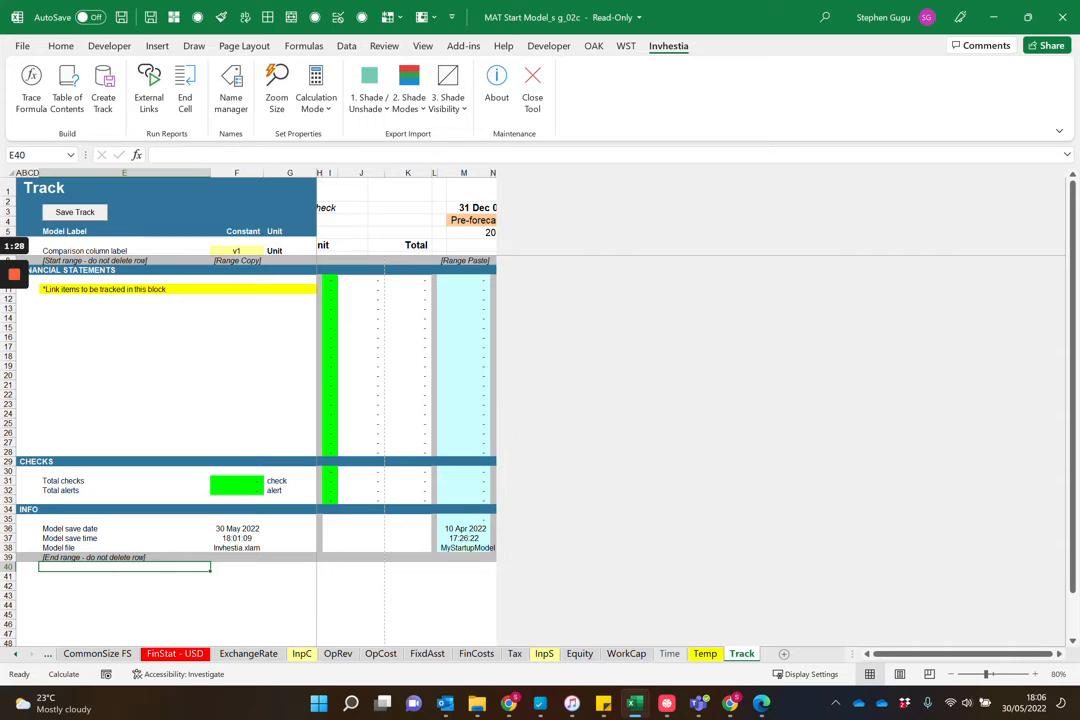
# - Look over the Track sheet's Financial Statements, Checks and Info blocks
pyautogui.click(450, 375)
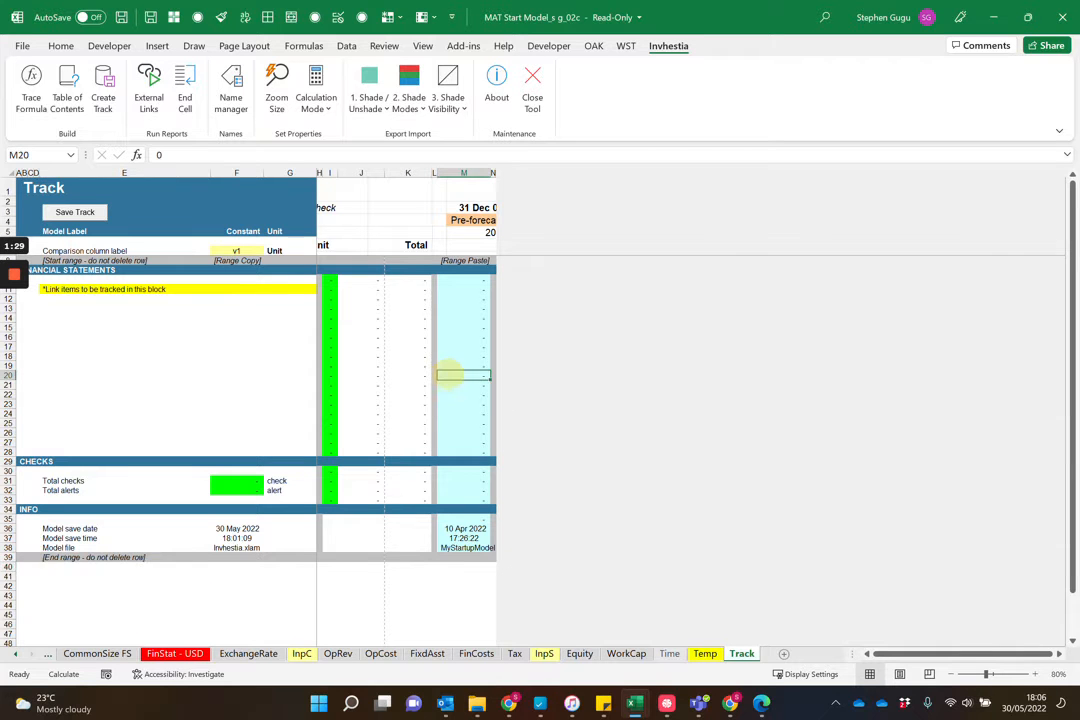
pyautogui.scroll(-9, 450, 375)
pyautogui.scroll(8, 450, 375)
pyautogui.scroll(1, 450, 375)
pyautogui.click(180, 318)
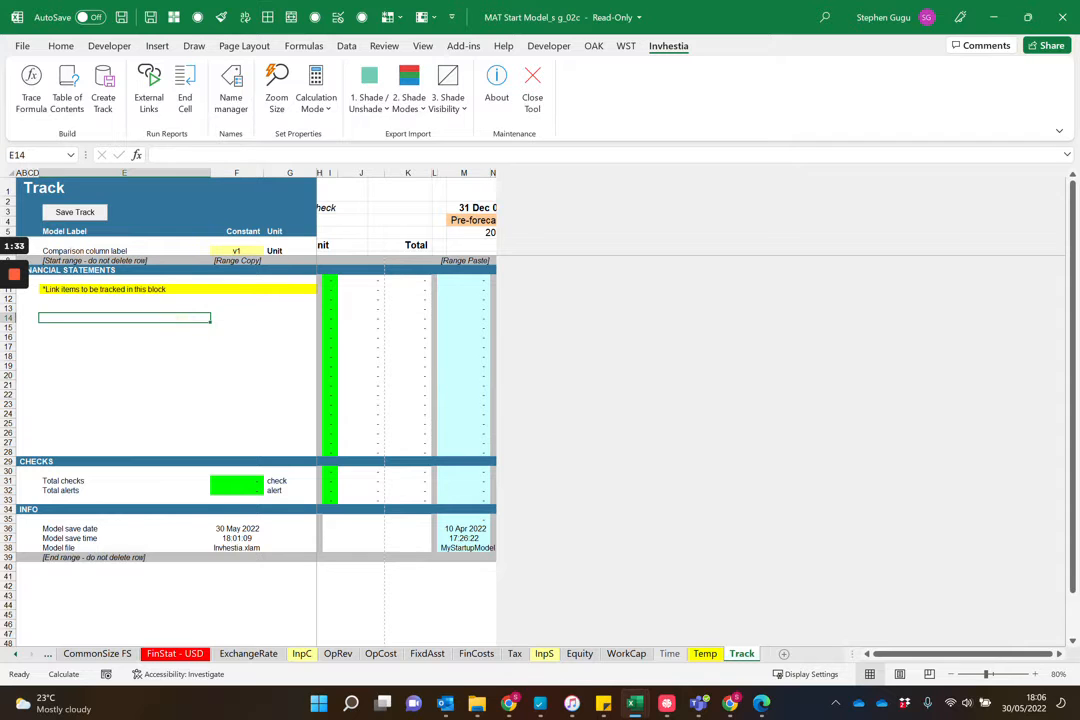
pyautogui.click(84, 336)
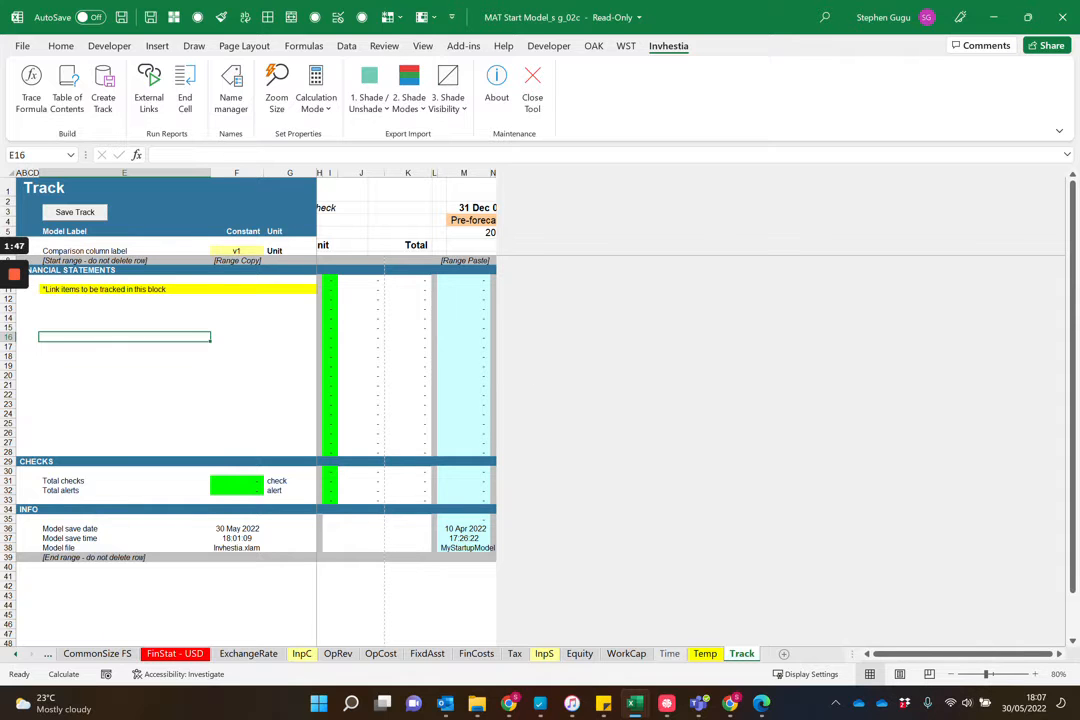
# - Extend the Track sheet's Financial Statements block by copying rows 13 to 28 and inserting the copied rows twice
pyautogui.click(164, 308)
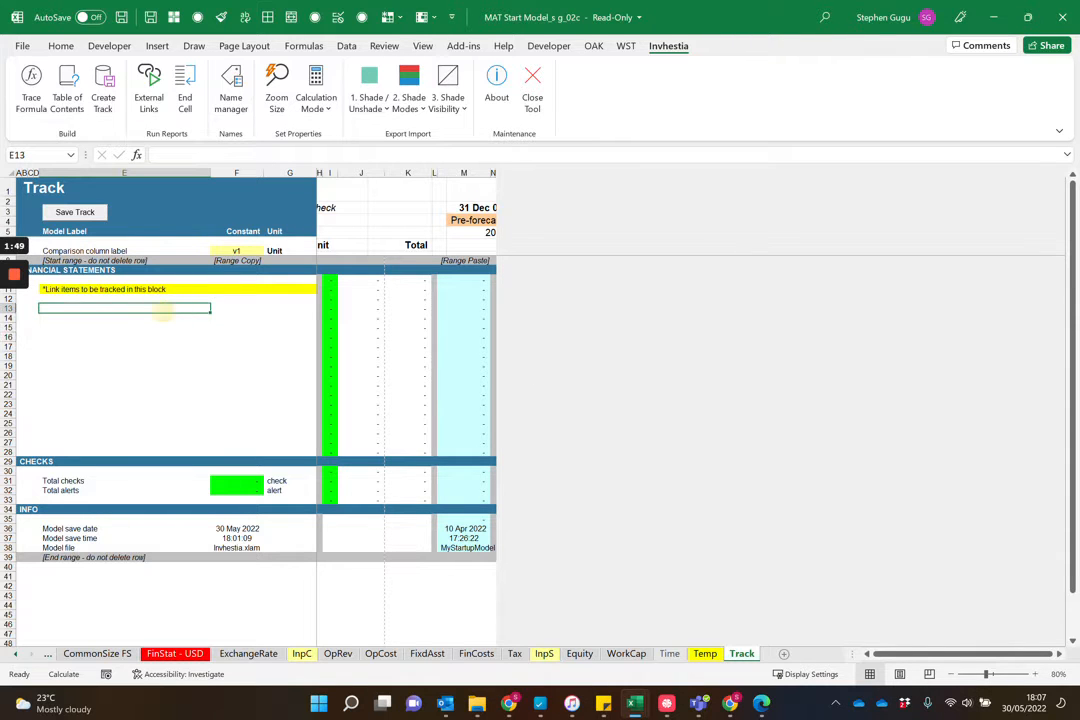
pyautogui.moveTo(8, 308); pyautogui.dragTo(8, 451)
pyautogui.hotkey('ctrl', 'c')
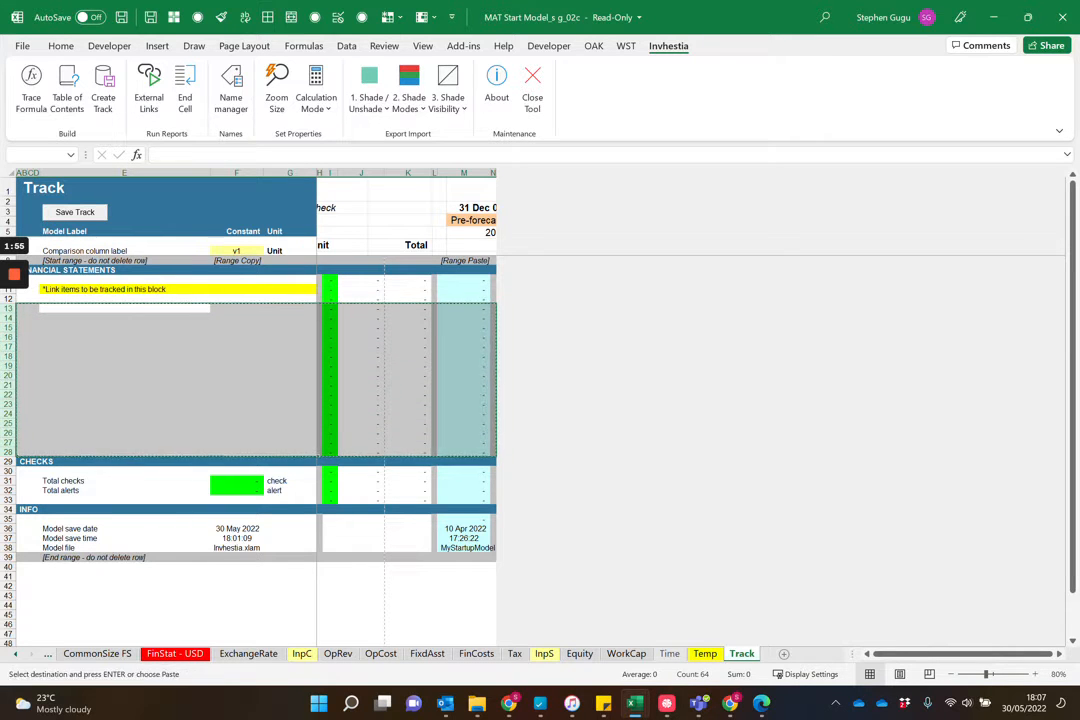
pyautogui.hotkey('ctrl', '+')
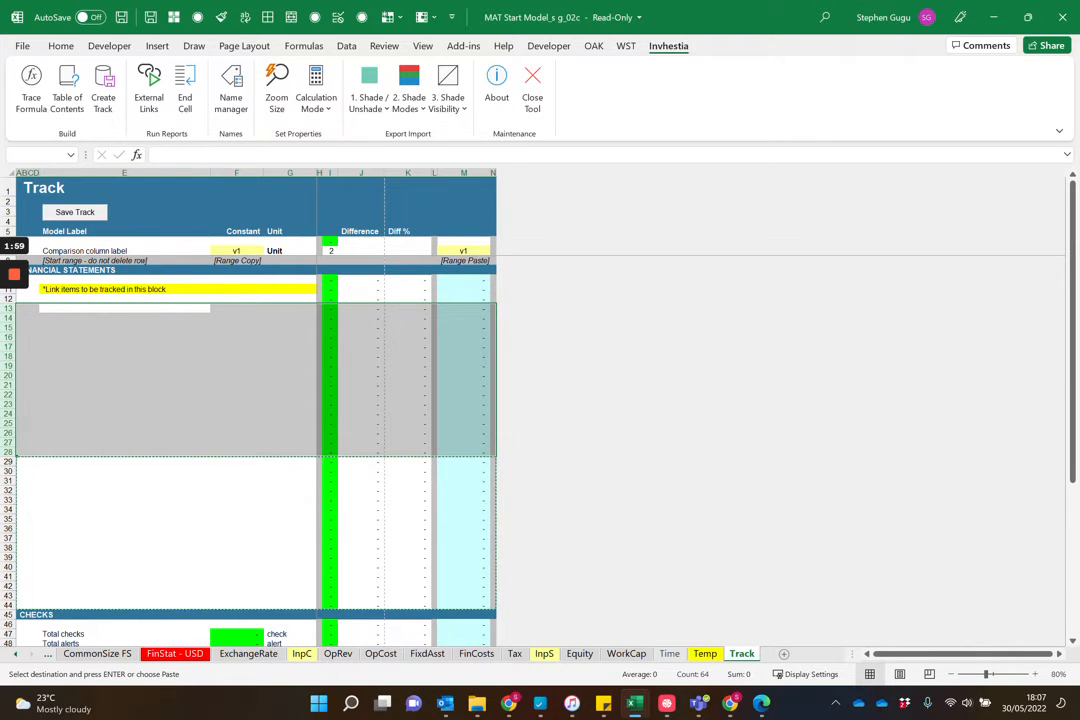
pyautogui.hotkey('ctrl', '+')
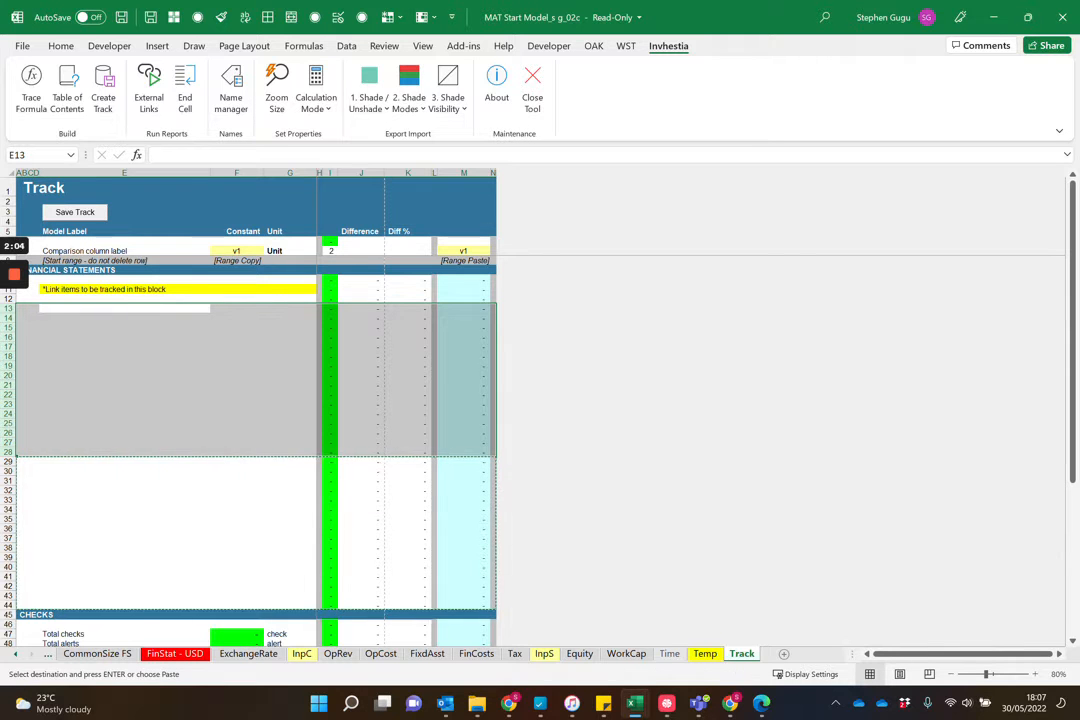
pyautogui.hotkey('ctrl', 'c')
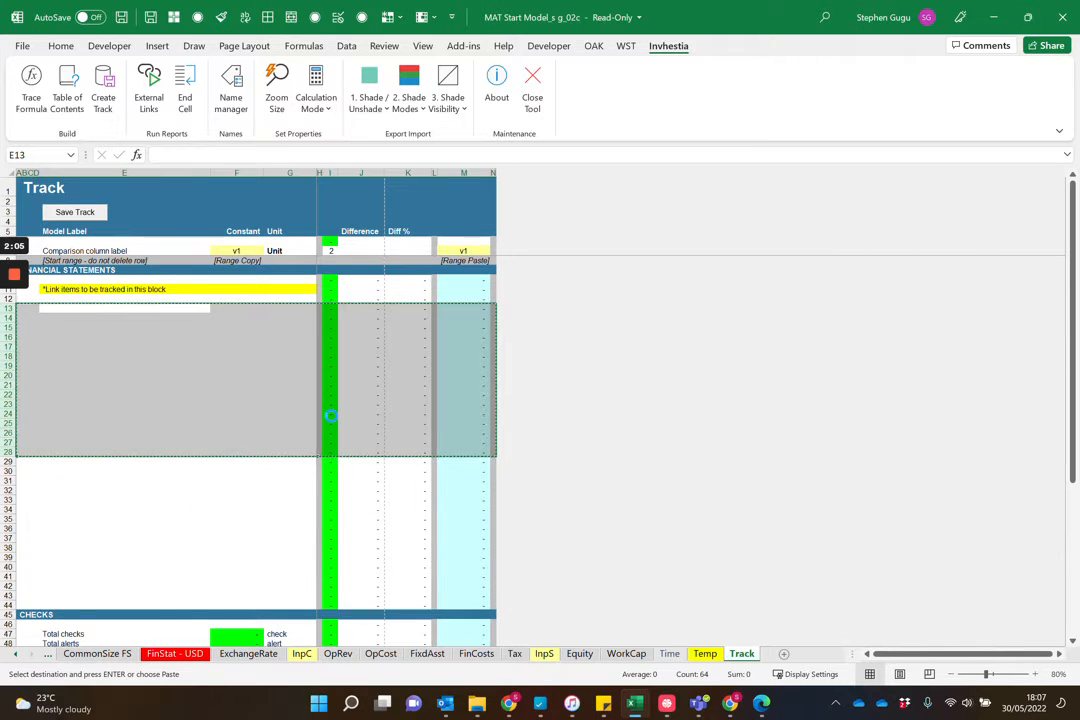
pyautogui.scroll(-10, 256, 450)
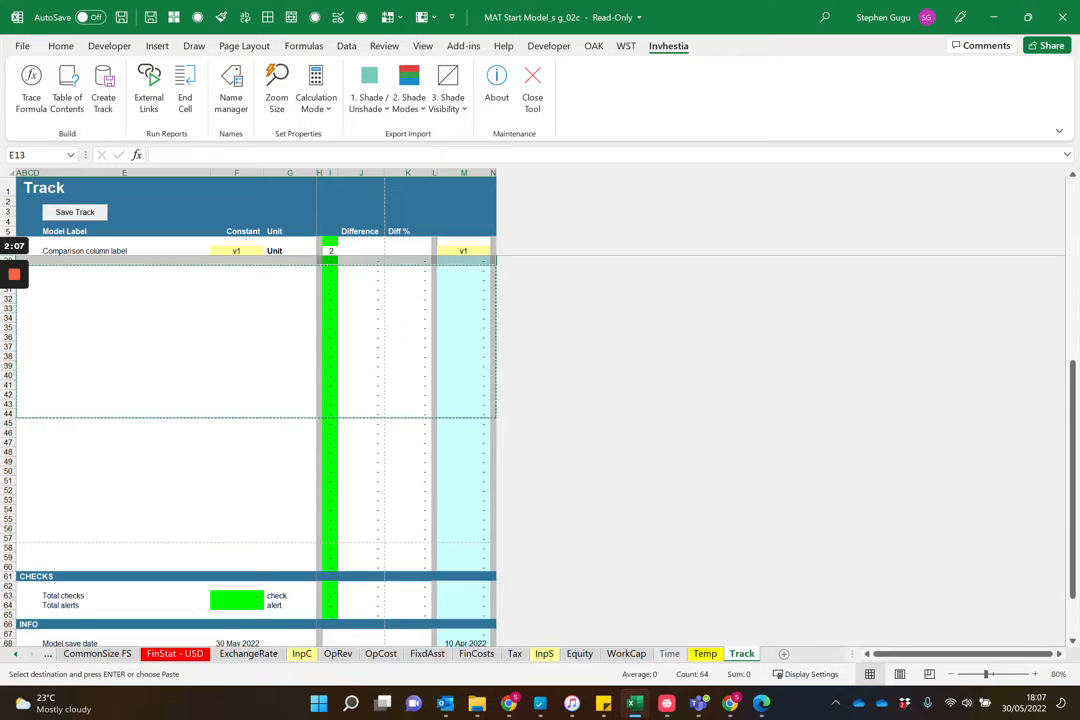
pyautogui.scroll(10, 256, 450)
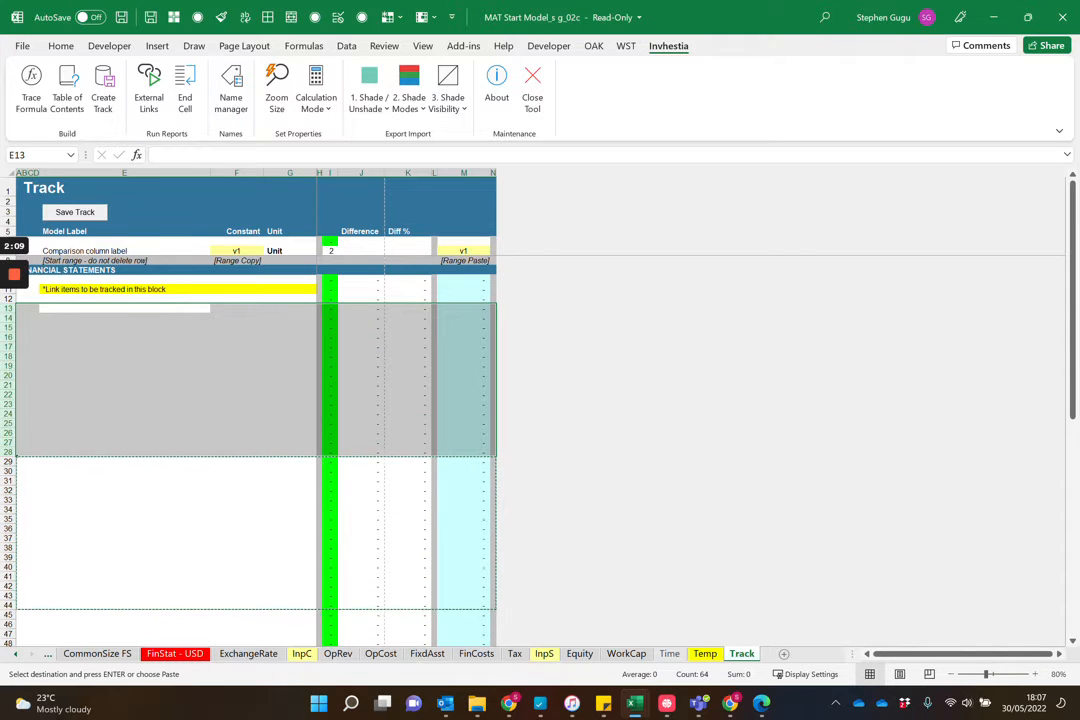
# - Copy the line-item labels in E9:E29 of the FinStat - KES sheet, from Local sales to Total Dividends
pyautogui.click(205, 346)
pyautogui.click(118, 290)
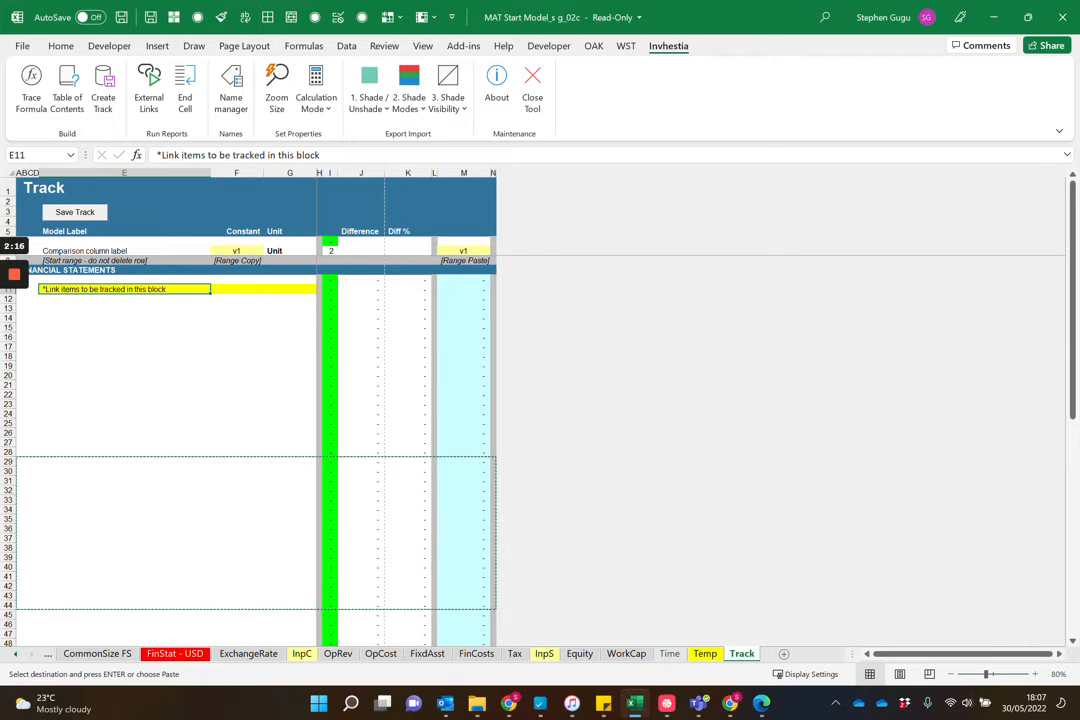
pyautogui.click(16, 654)
pyautogui.click(16, 654)
pyautogui.click(16, 654)
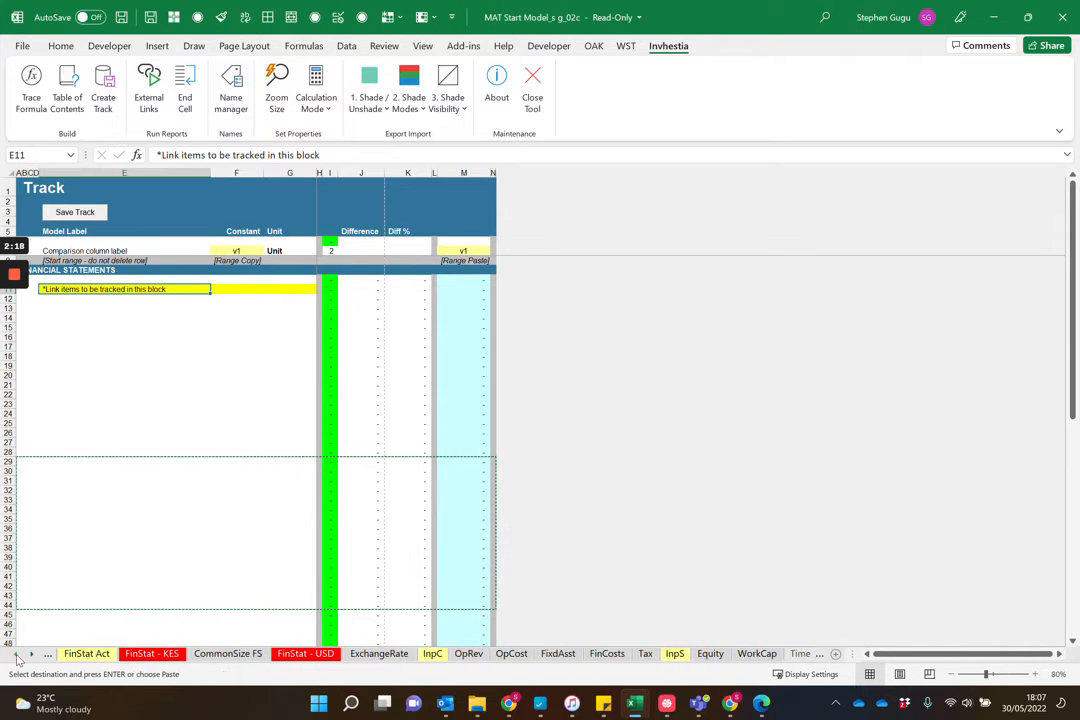
pyautogui.click(140, 655)
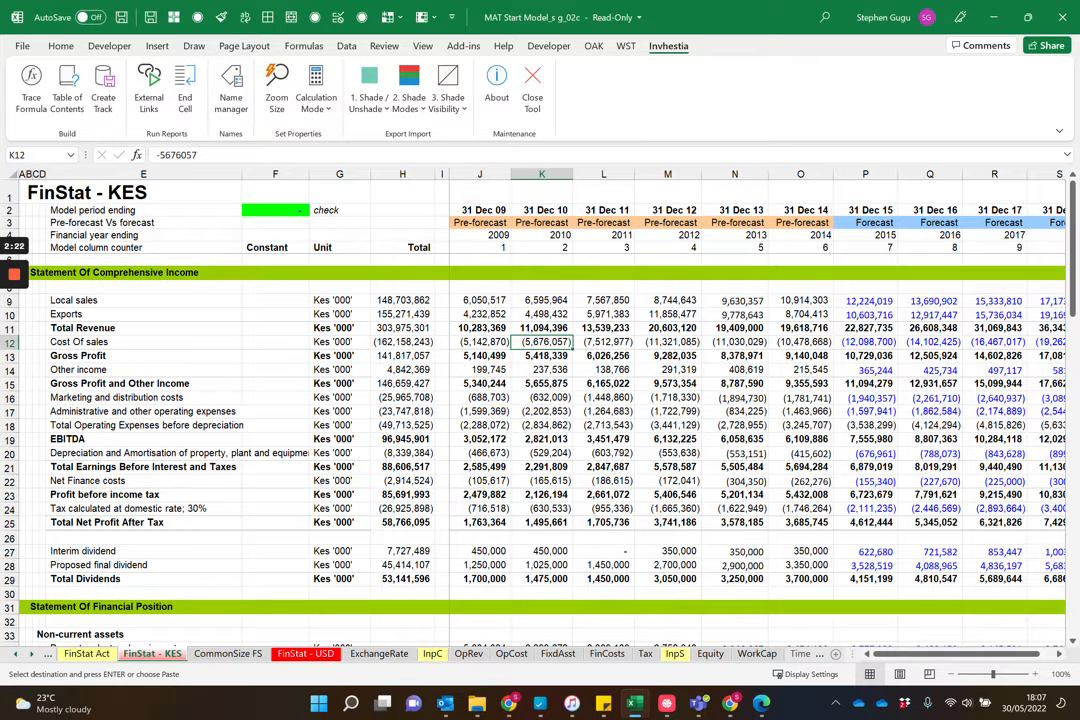
pyautogui.moveTo(80, 300); pyautogui.dragTo(112, 580)
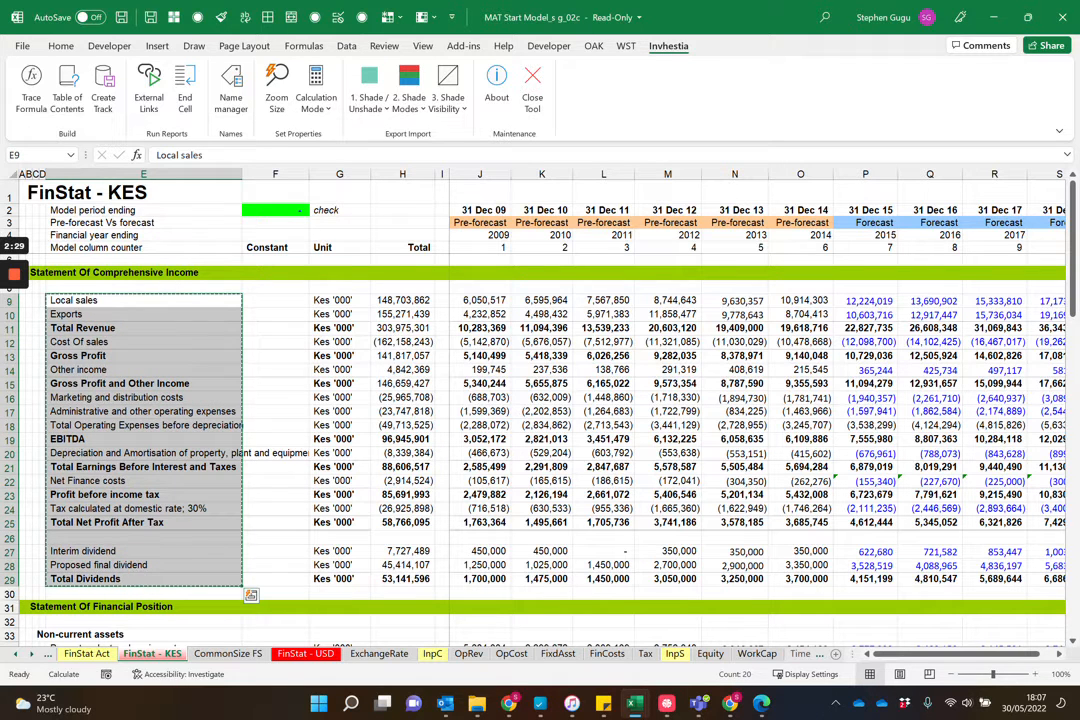
# - Paste the copied labels as column-relative links into the Track sheet, starting at cell E13
pyautogui.keyDown('ctrl'); pyautogui.click(32, 654); pyautogui.keyUp('ctrl')
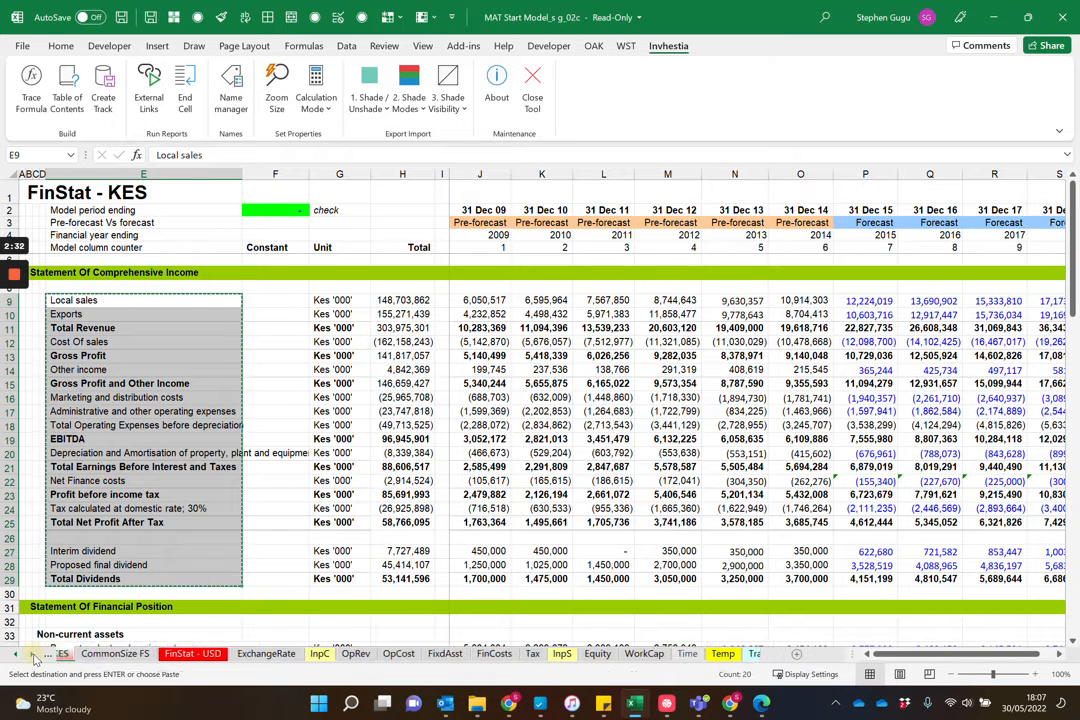
pyautogui.click(742, 654)
pyautogui.click(108, 307)
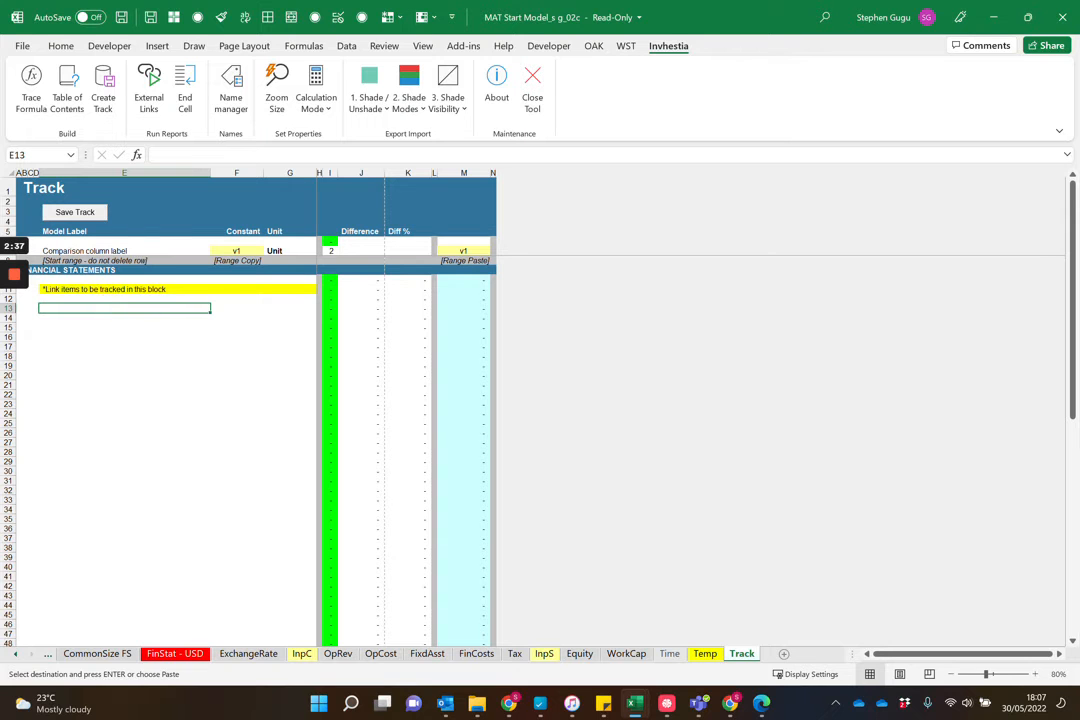
pyautogui.click(122, 311)
pyautogui.press('Escape')
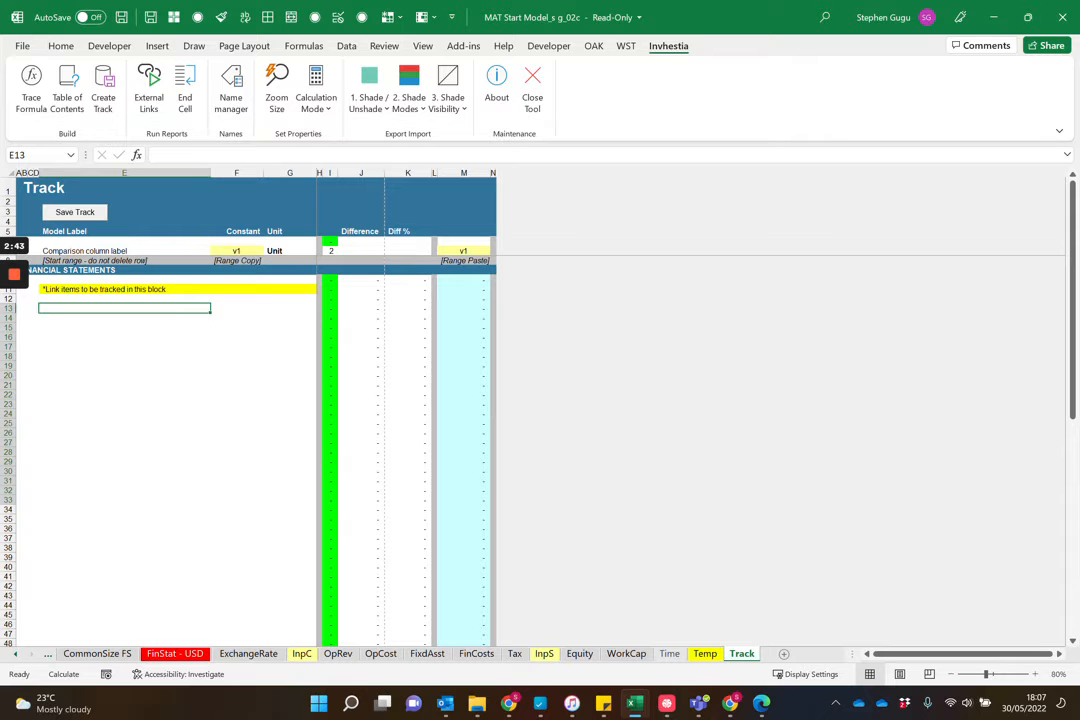
pyautogui.press('Down')
pyautogui.press('Down')
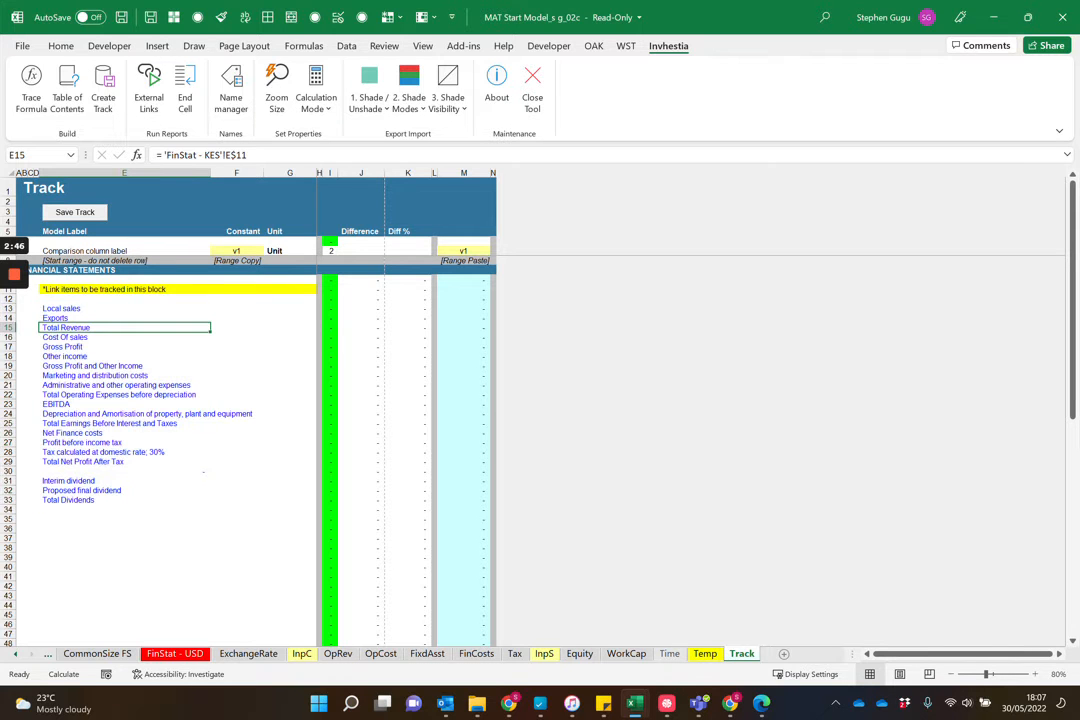
# - Fill the linked formulas in E13:E33 across to columns F and G and recalculate the workbook
pyautogui.click(99, 308)
pyautogui.hotkey('shift', 'Down')
pyautogui.hotkey('shift', 'Down')
pyautogui.hotkey('shift', 'Down')
pyautogui.hotkey('shift', 'Down')
pyautogui.hotkey('shift', 'Down')
pyautogui.hotkey('shift', 'Down')
pyautogui.hotkey('shift', 'Down')
pyautogui.hotkey('shift', 'Down')
pyautogui.hotkey('shift', 'Down')
pyautogui.hotkey('shift', 'Down')
pyautogui.hotkey('shift', 'Down')
pyautogui.hotkey('shift', 'Down')
pyautogui.hotkey('shift', 'Down')
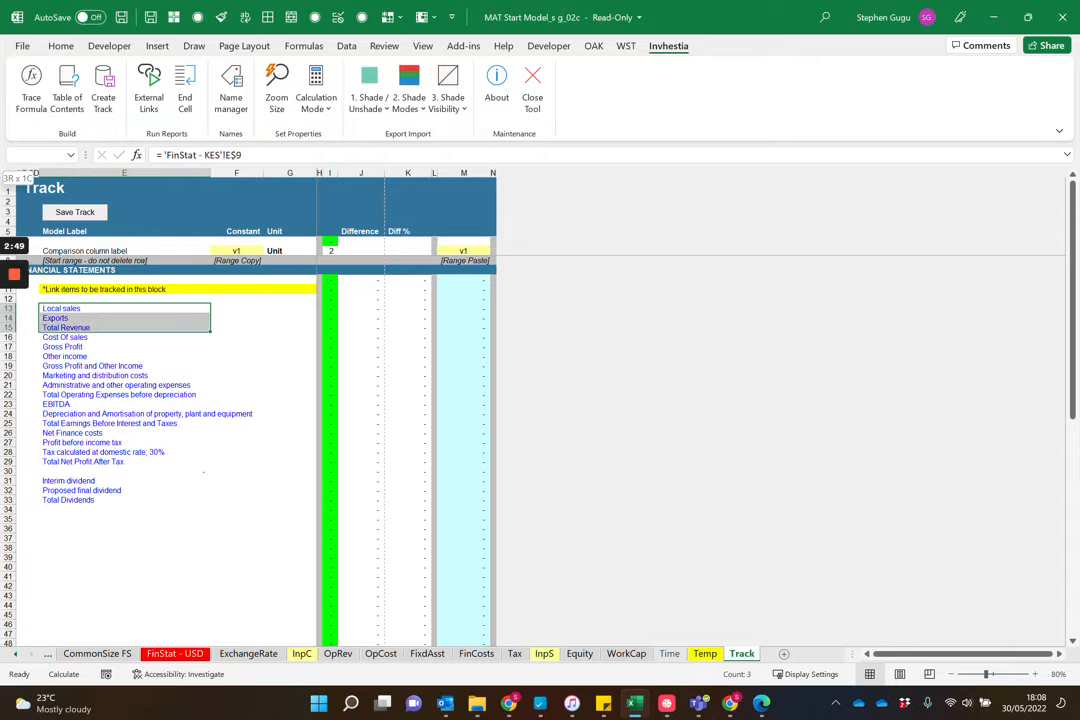
pyautogui.hotkey('shift', 'Down')
pyautogui.hotkey('shift', 'Down')
pyautogui.hotkey('shift', 'Down')
pyautogui.hotkey('shift', 'Down')
pyautogui.hotkey('shift', 'Down')
pyautogui.hotkey('shift', 'Down')
pyautogui.hotkey('shift', 'Down')
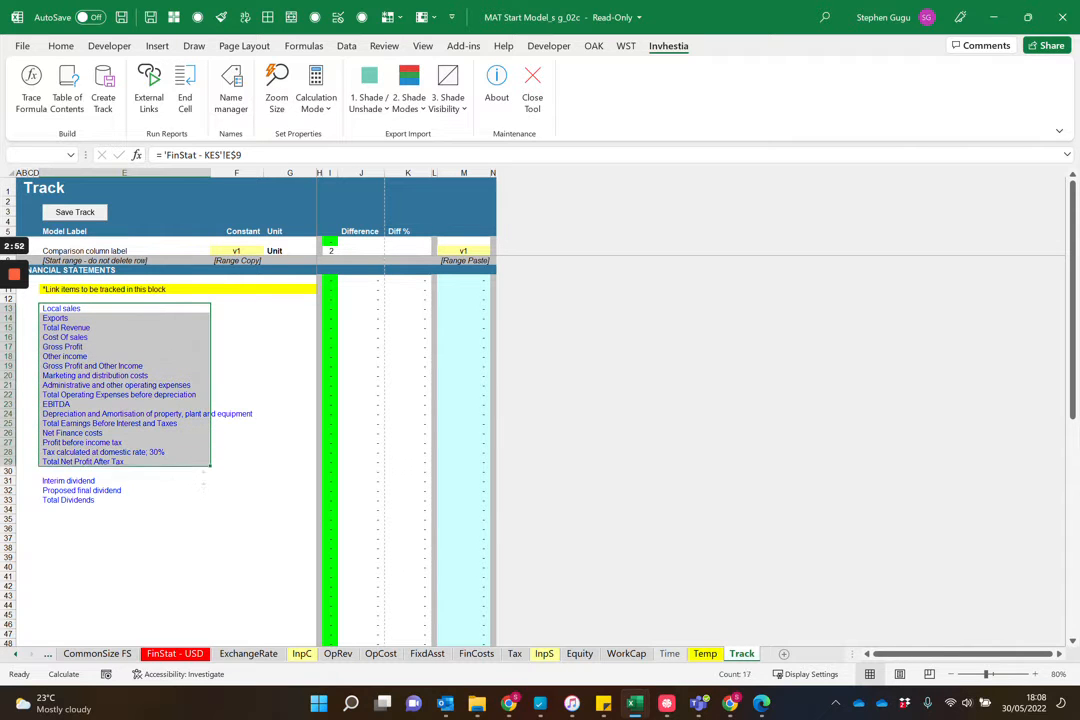
pyautogui.hotkey('shift', 'Right')
pyautogui.hotkey('shift', 'Right')
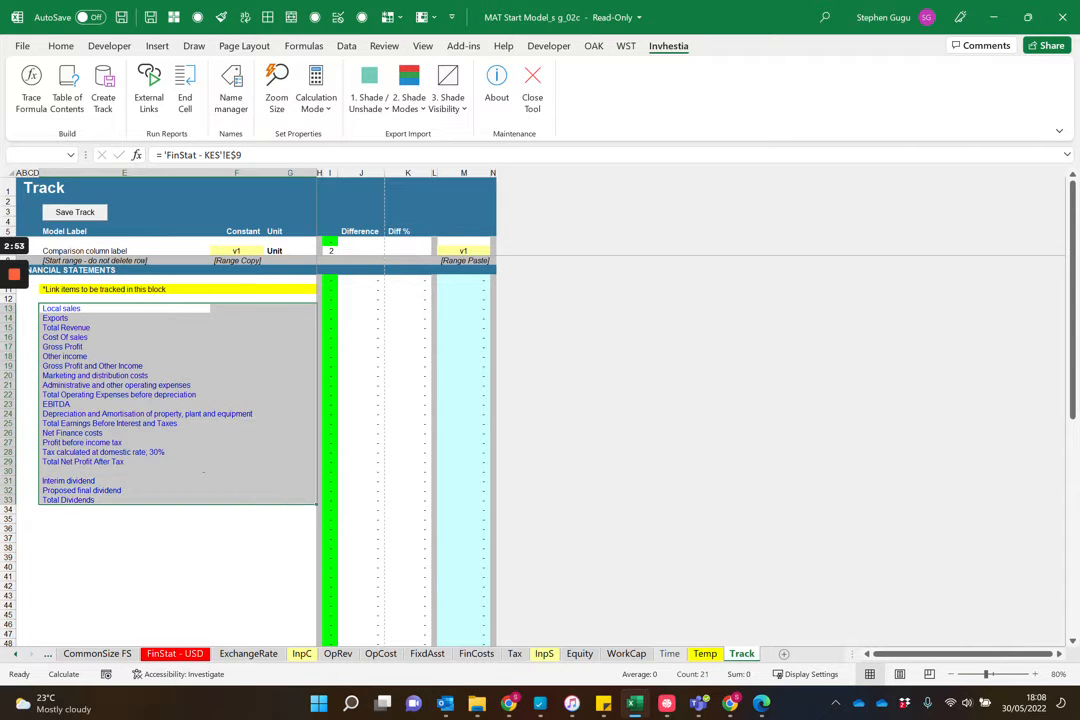
pyautogui.hotkey('ctrl', 'r')
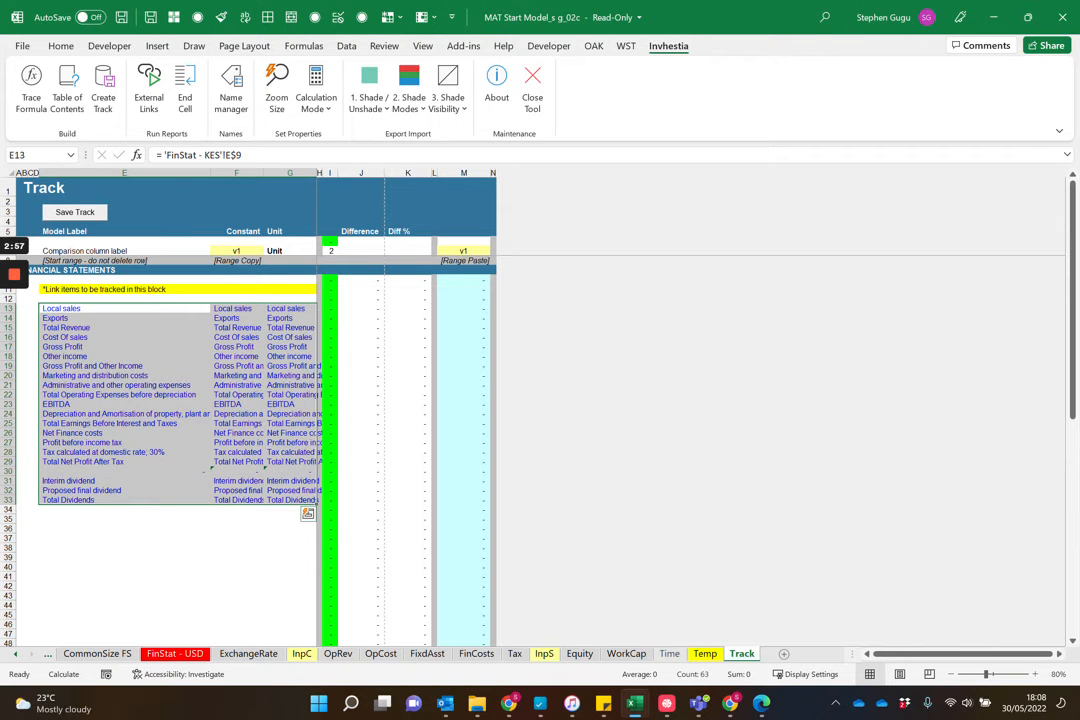
pyautogui.hotkey('ctrl', 'z')
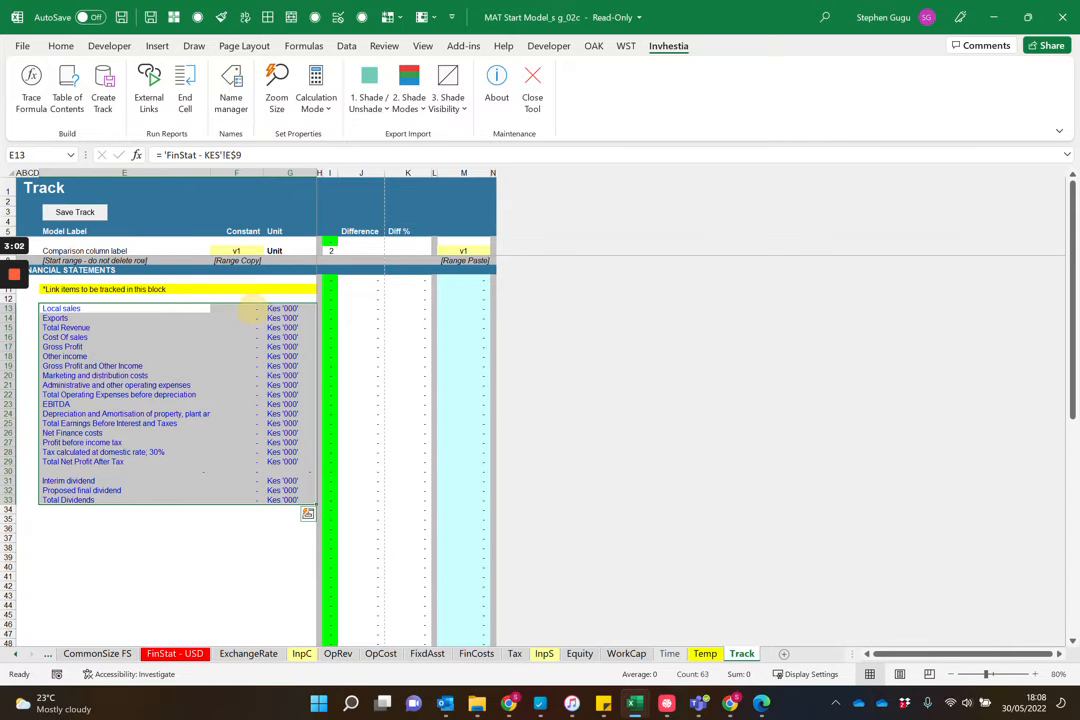
# - Link the Track sheet's Constant cells F13:F33 to the totals in H9:H29 of FinStat - KES and recalculate
pyautogui.press('Right')
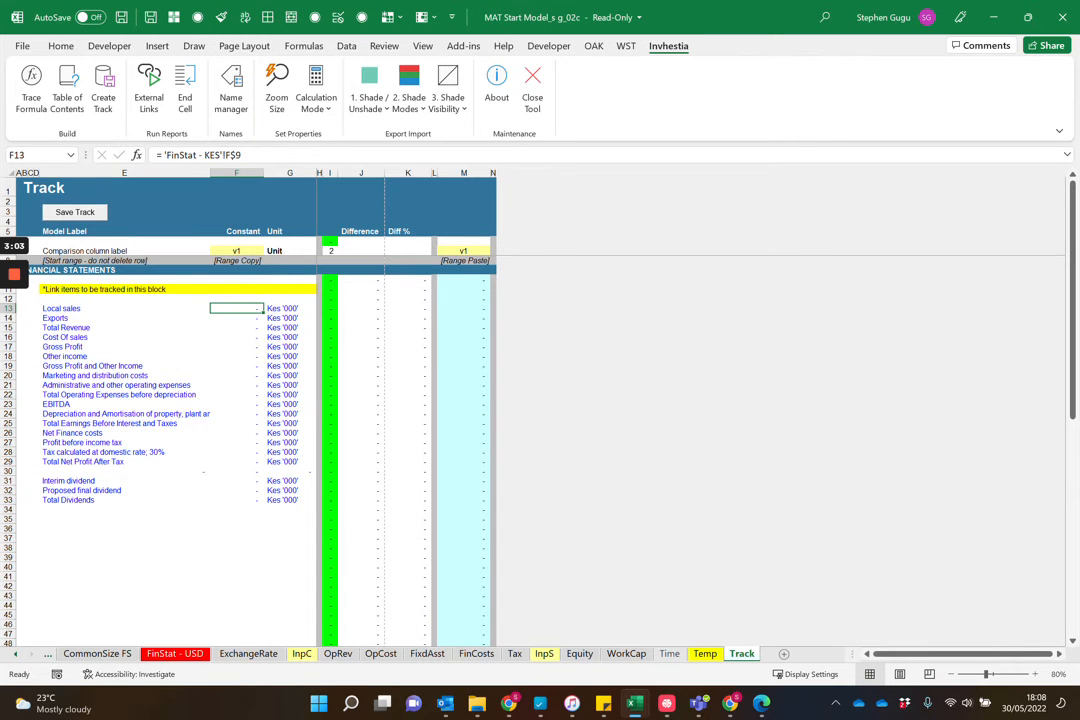
pyautogui.hotkey('ctrl', '[')
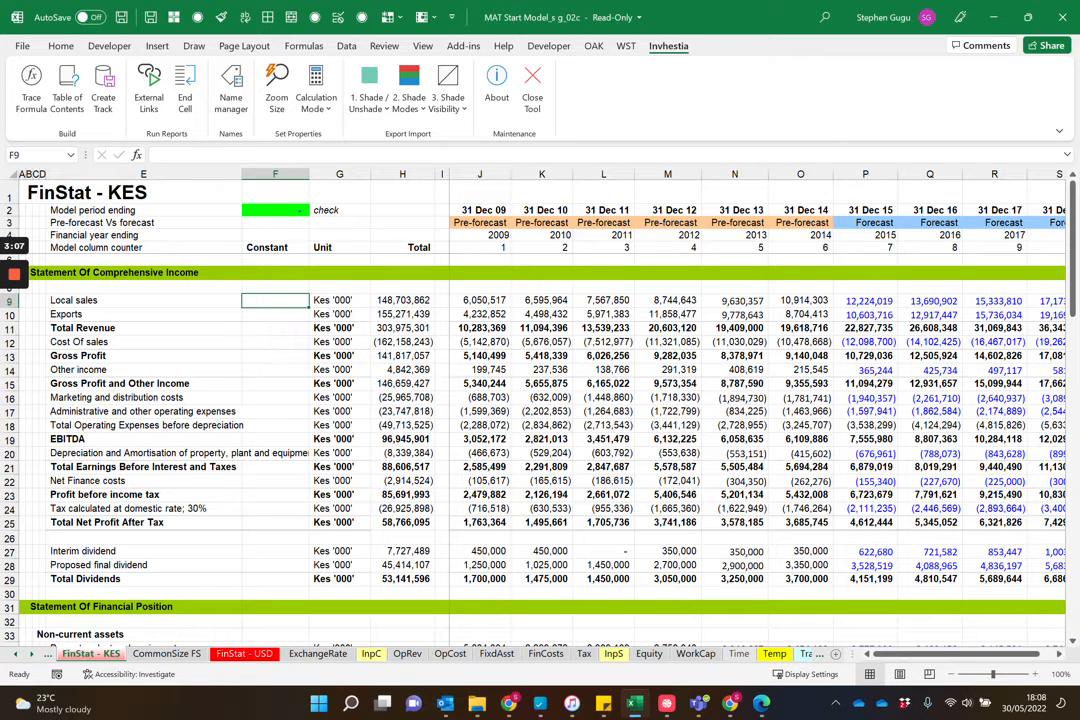
pyautogui.moveTo(405, 300); pyautogui.dragTo(405, 577)
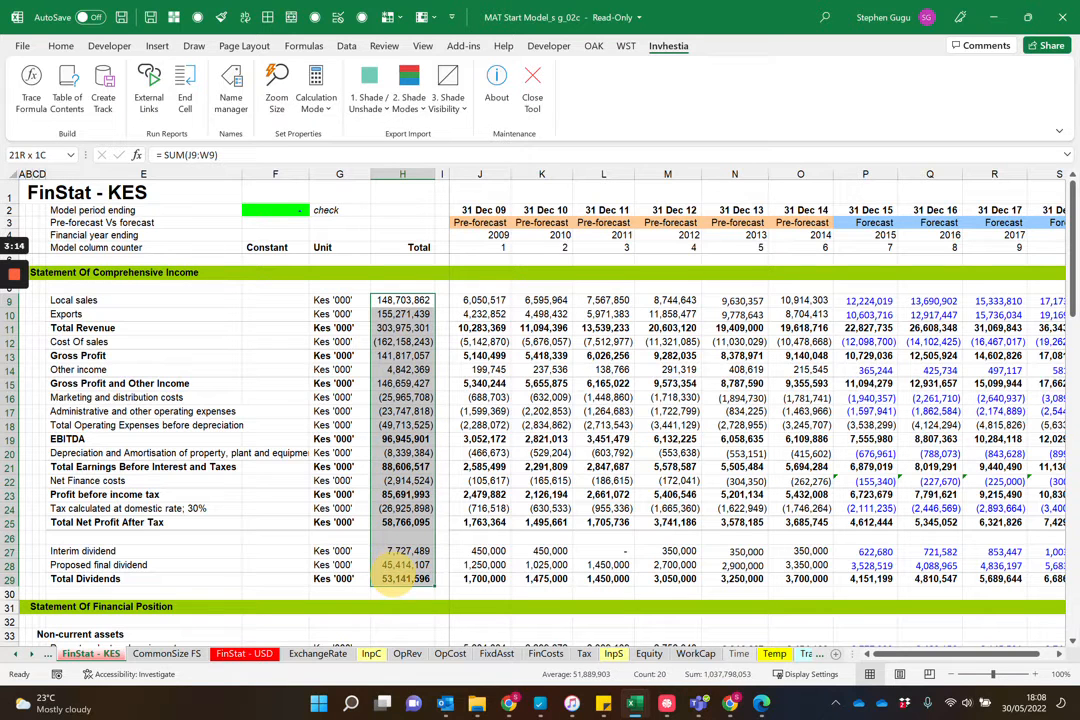
pyautogui.hotkey('ctrl', 'c')
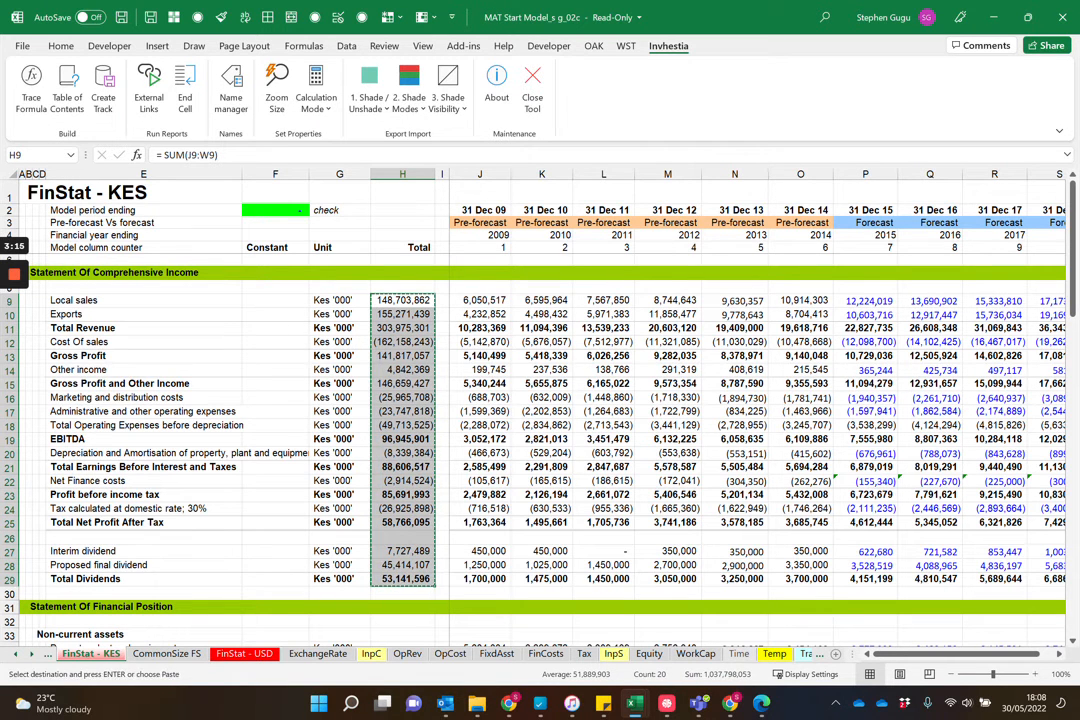
pyautogui.click(810, 654)
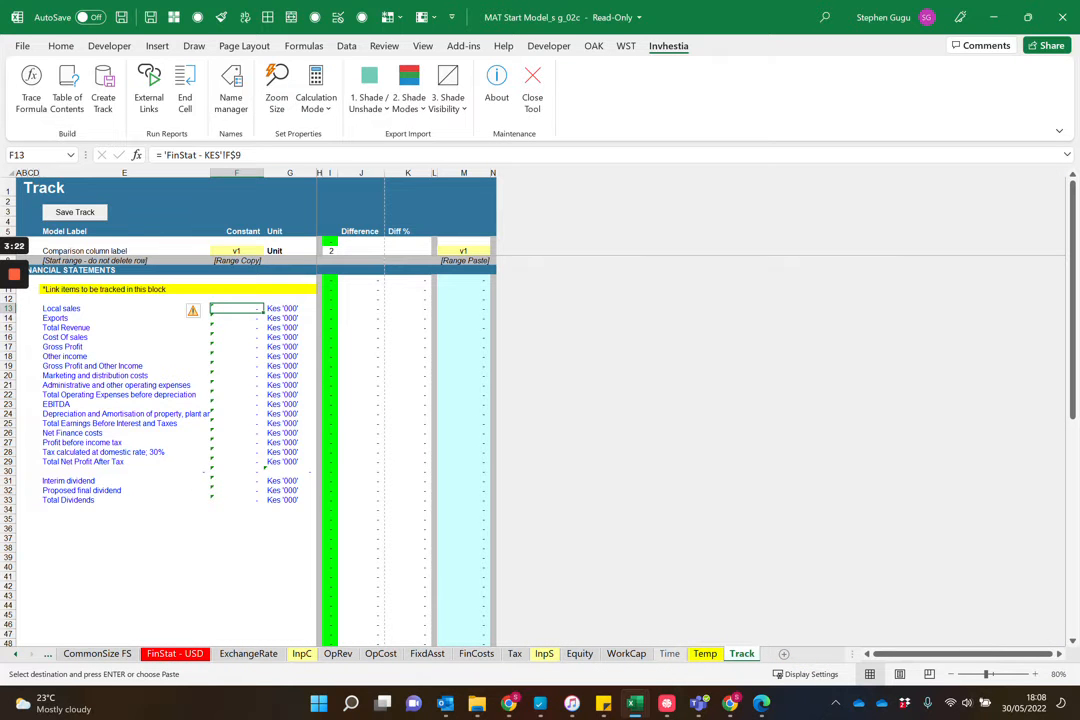
pyautogui.press('Escape')
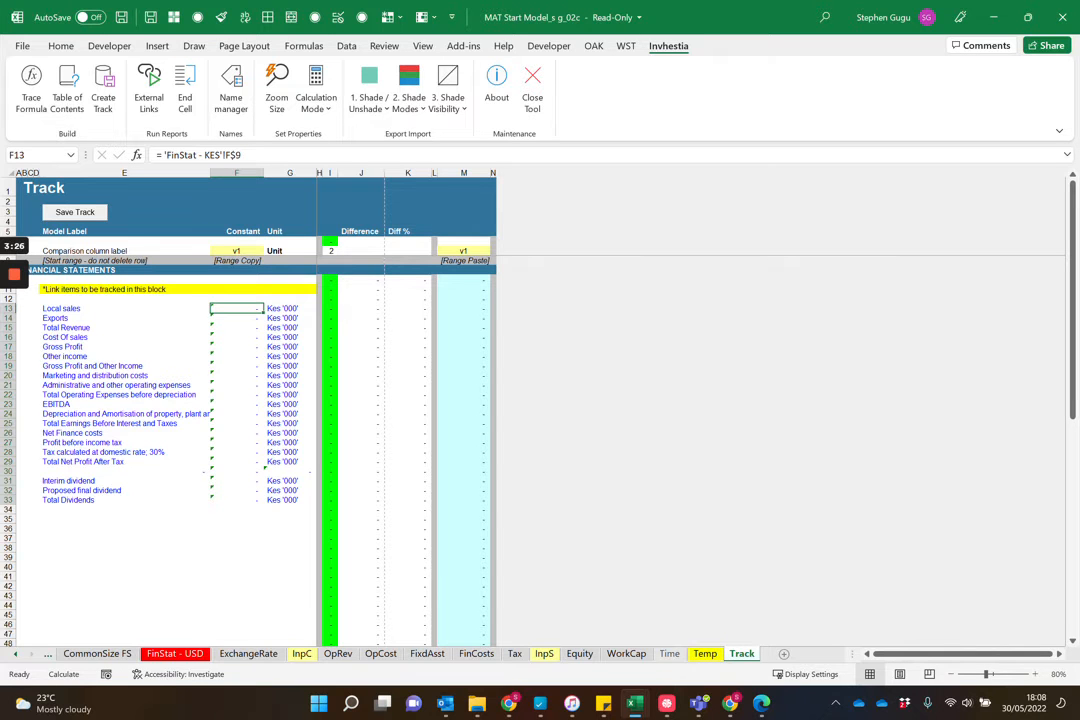
pyautogui.hotkey('alt', 'a')
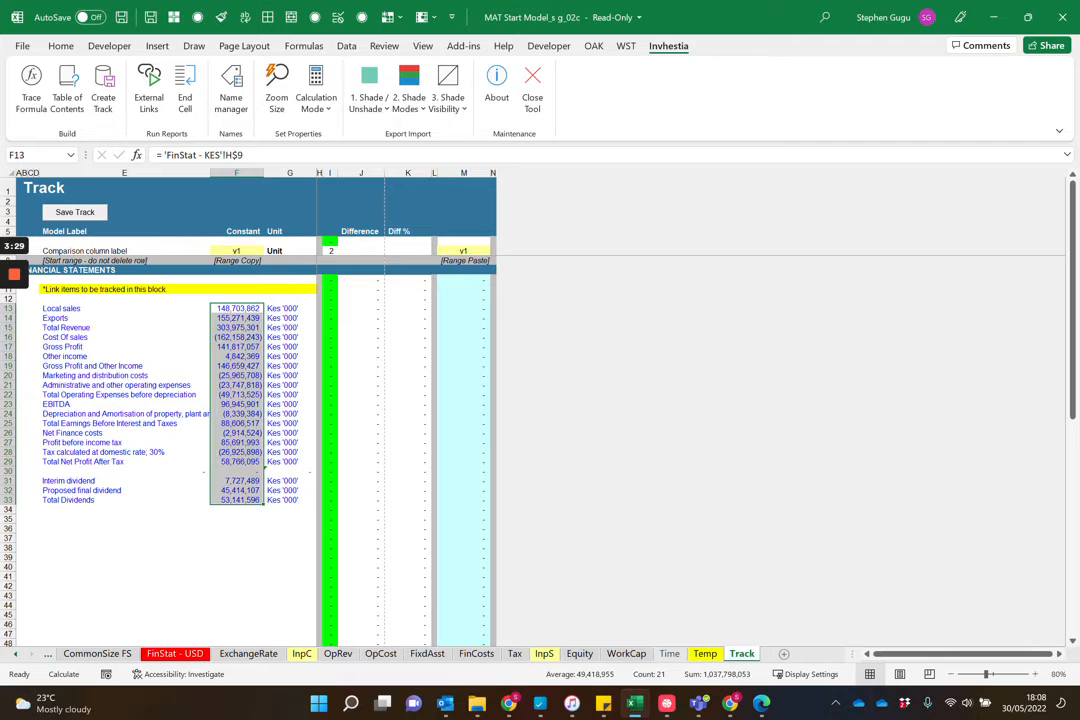
pyautogui.press('F9')
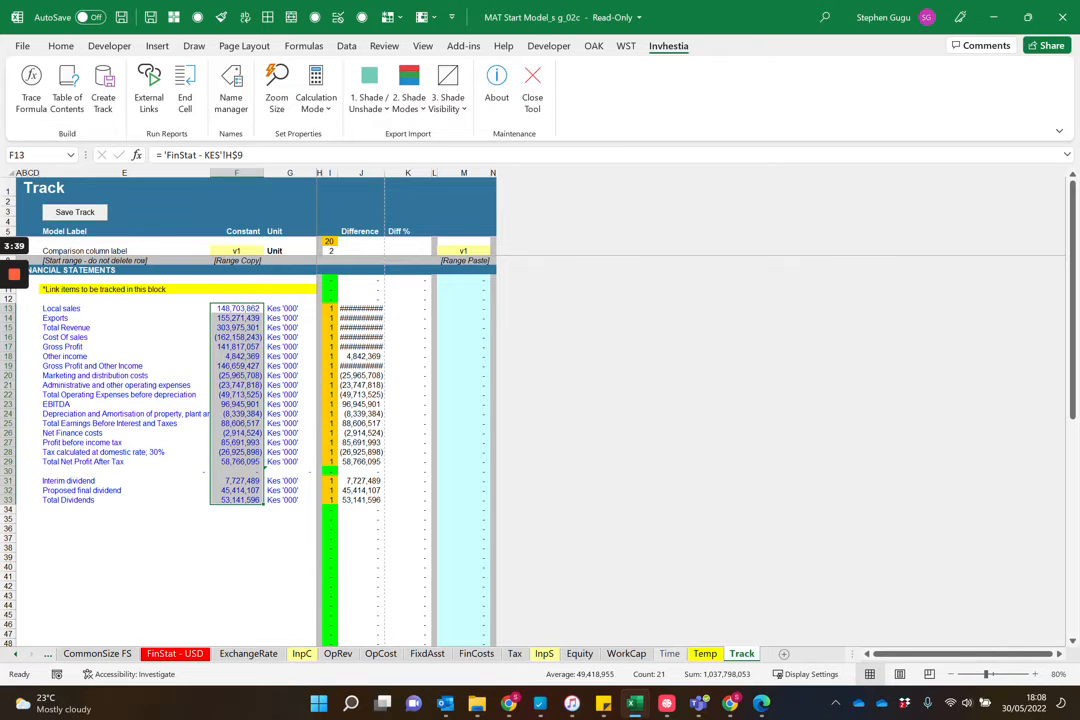
# - Save the current Track results as a new version named "Base Case Scen"
pyautogui.click(75, 212)
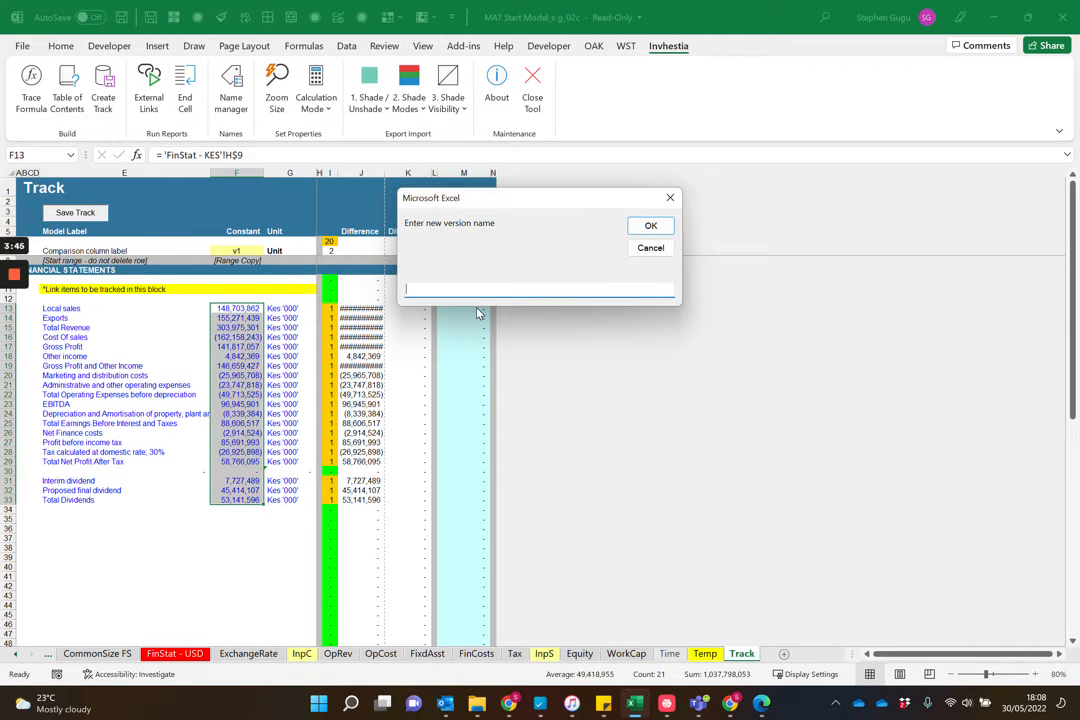
pyautogui.write('Base Case Mo')
pyautogui.press('BackSpace')
pyautogui.press('BackSpace')
pyautogui.write('Scen')
pyautogui.click(650, 227)
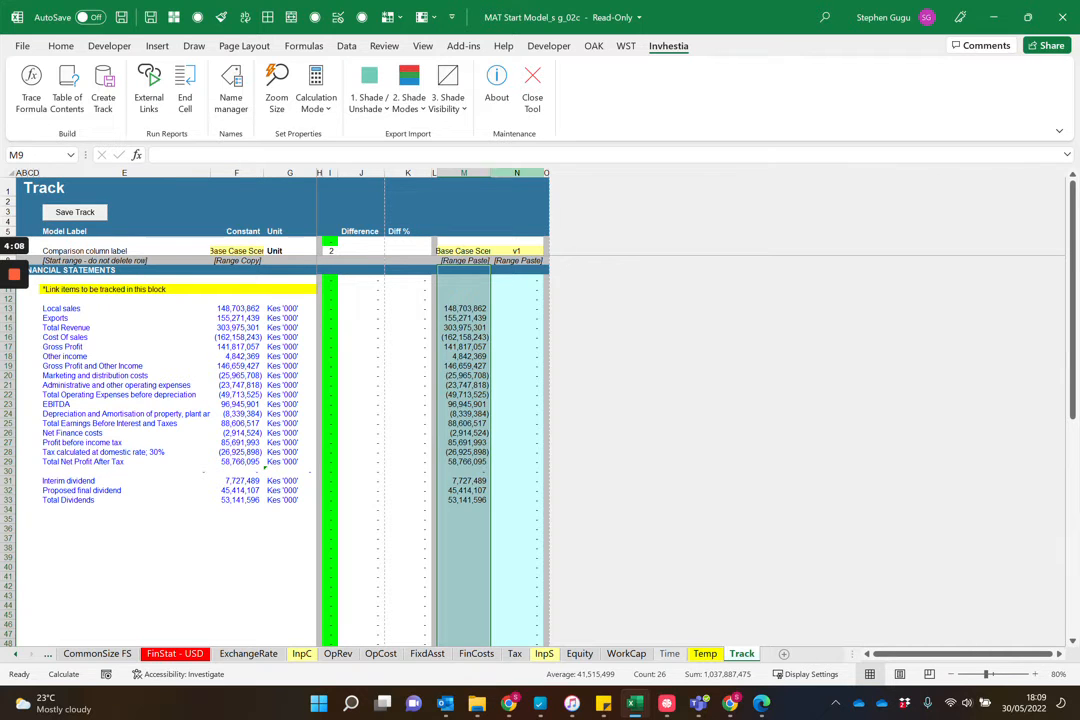
# - Delete the old v1 comparison column N from the Track sheet
pyautogui.click(516, 172)
pyautogui.hotkey('ctrl', '-')
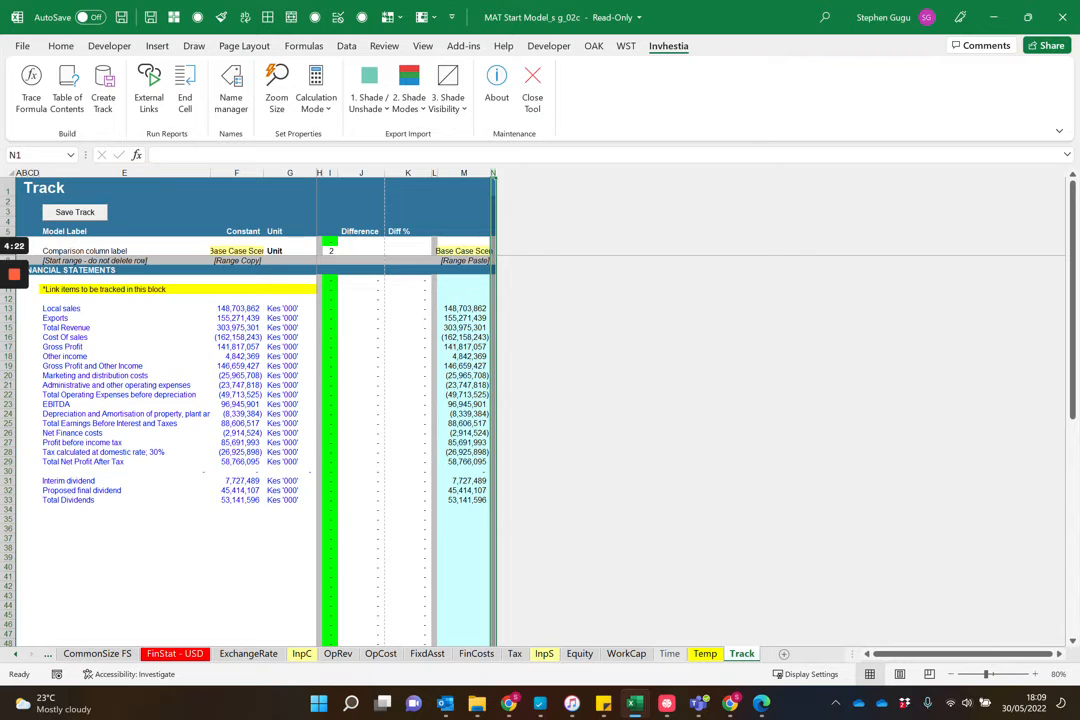
pyautogui.click(464, 309)
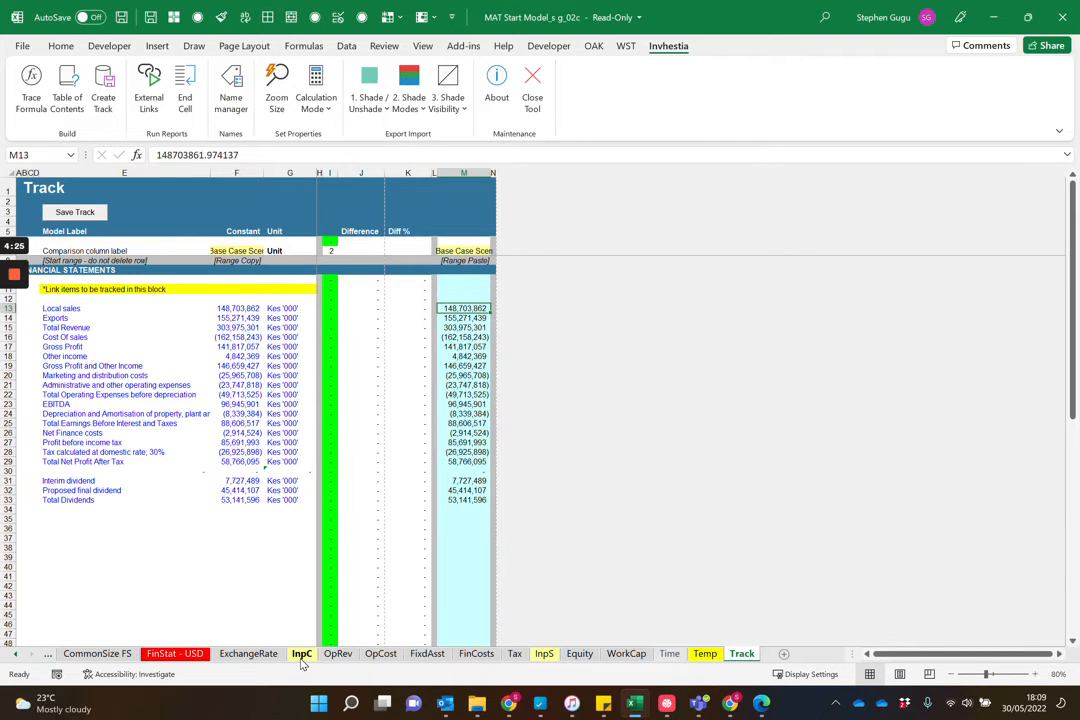
# - Set the forecast local sales growth rate on the InpS sheet to 5% for every forecast year, 2015 to 2020
pyautogui.click(543, 654)
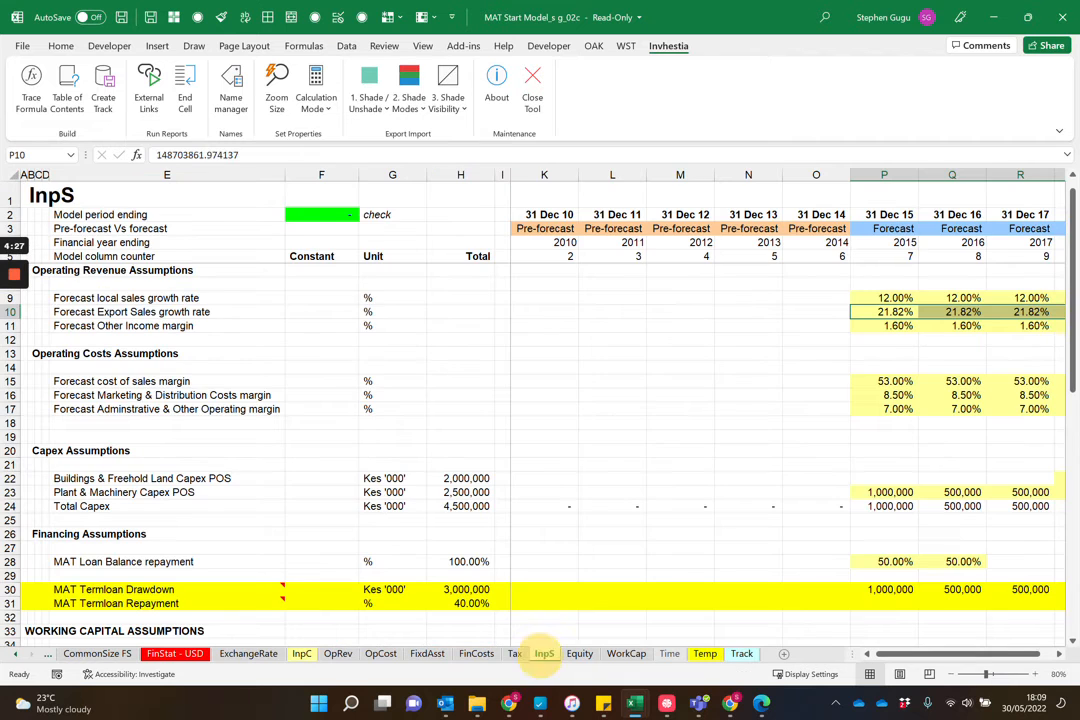
pyautogui.scroll(1, 543, 450)
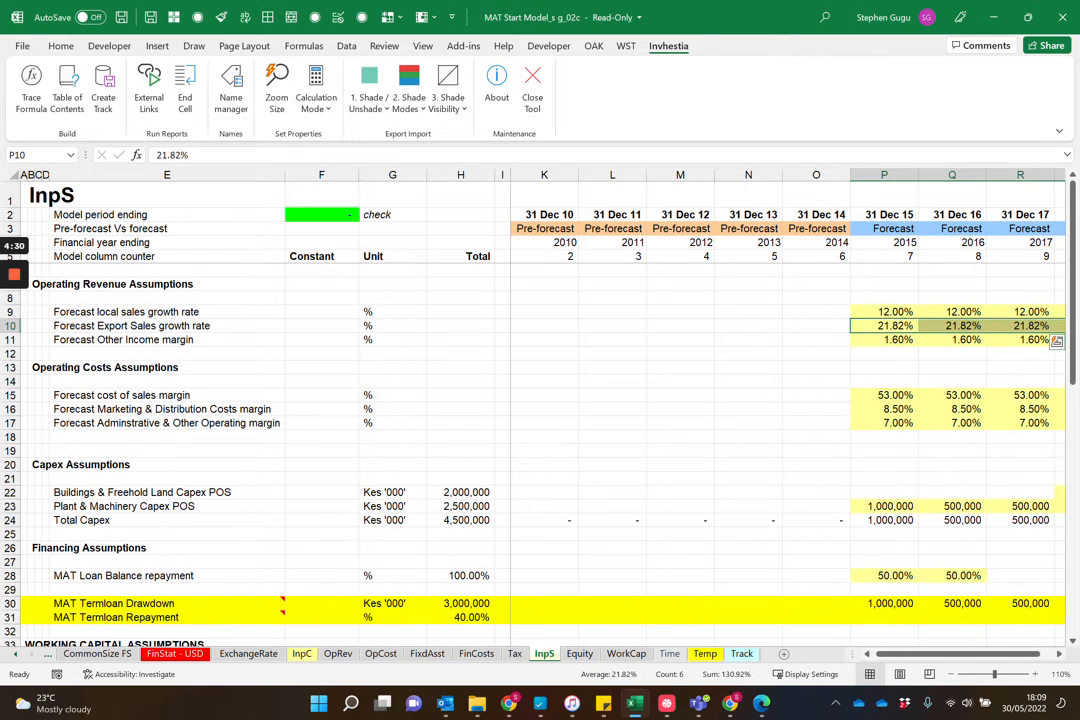
pyautogui.click(884, 312)
pyautogui.press('Right')
pyautogui.press('Right')
pyautogui.press('Right')
pyautogui.press('Right')
pyautogui.press('Right')
pyautogui.press('Right')
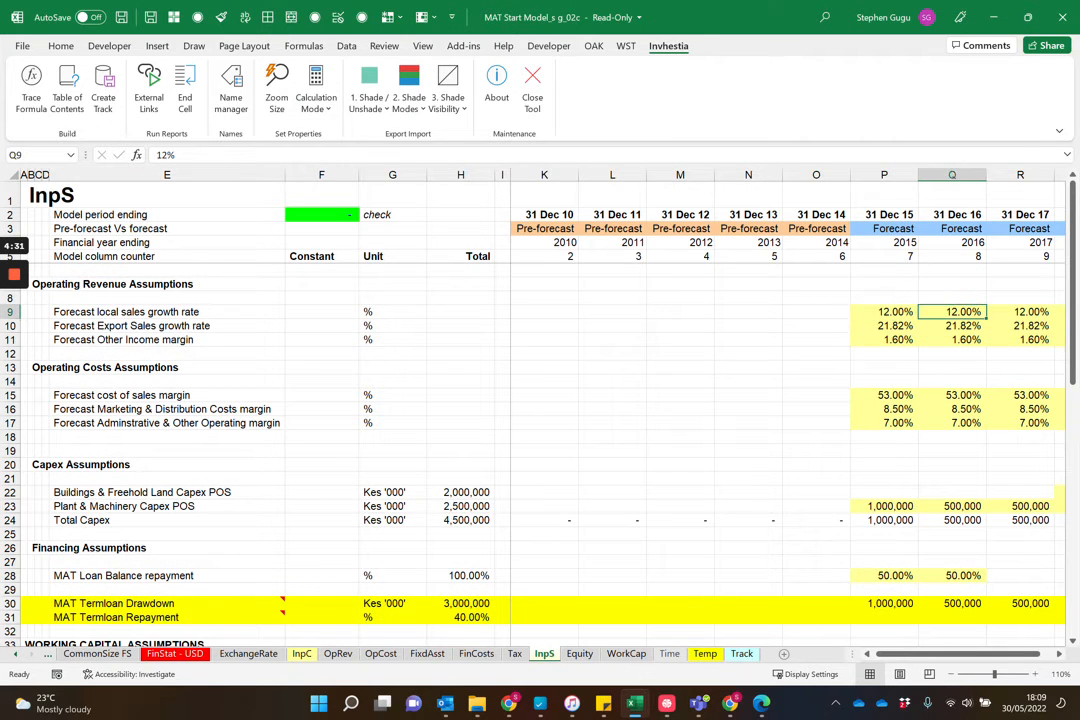
pyautogui.press('Right')
pyautogui.press('Left')
pyautogui.press('Left')
pyautogui.press('Left')
pyautogui.press('Left')
pyautogui.press('Left')
pyautogui.press('Left')
pyautogui.press('Left')
pyautogui.press('Left')
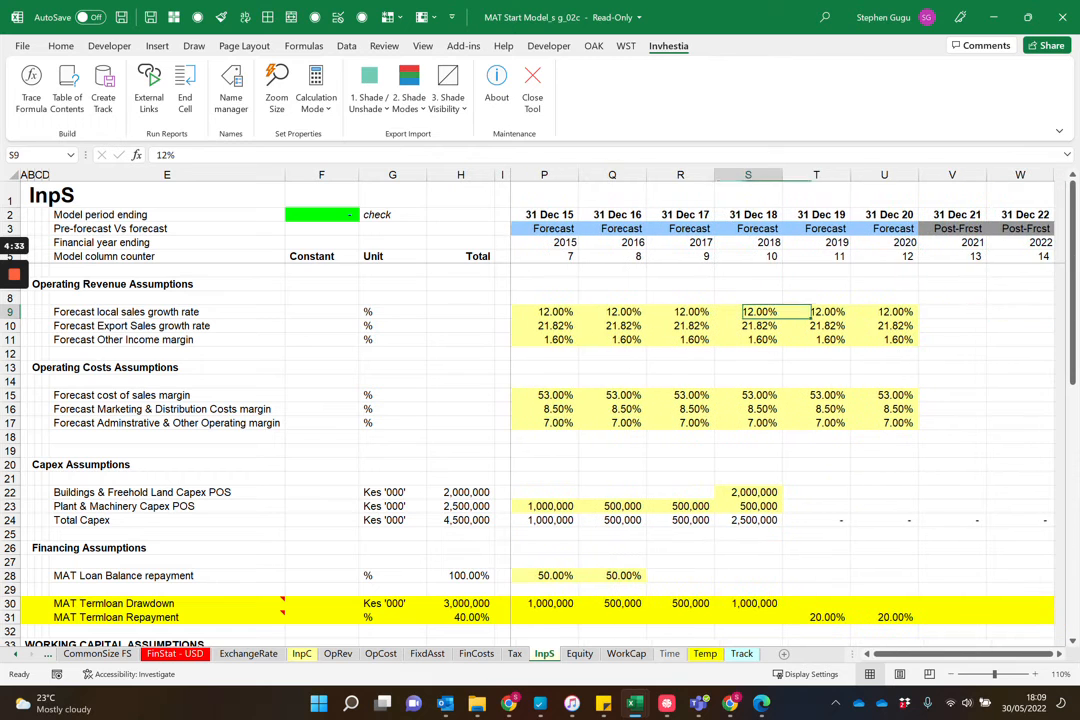
pyautogui.press('Right')
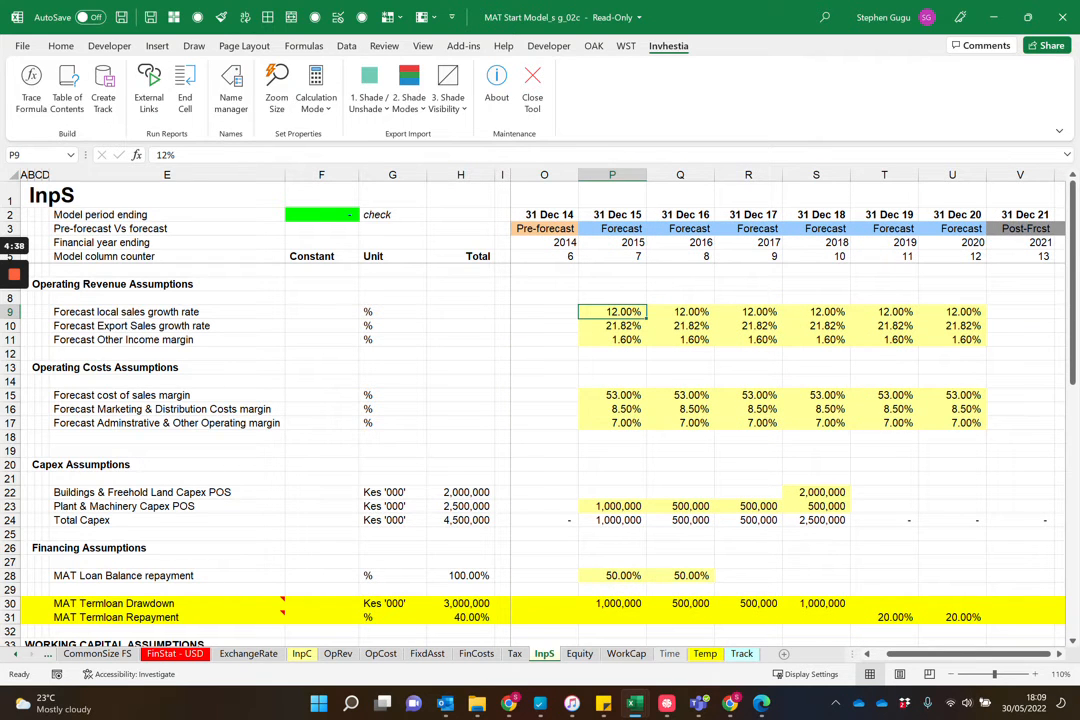
pyautogui.write('5')
pyautogui.hotkey('ctrl', 'Return')
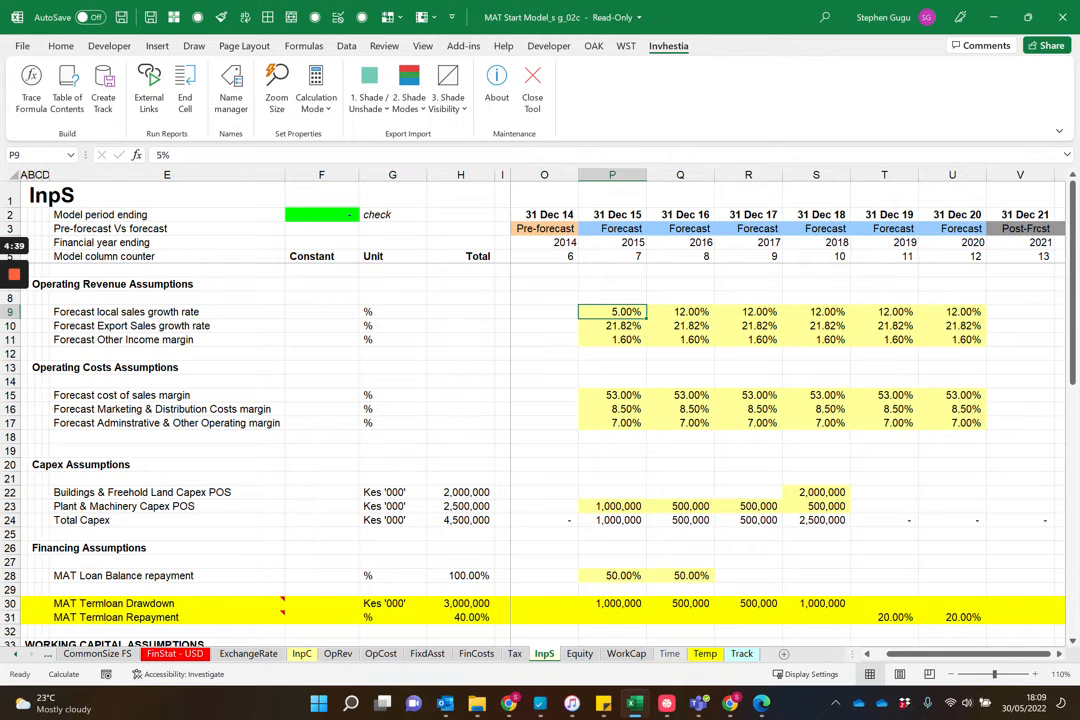
pyautogui.hotkey('ctrl', 'shift', 'Right')
pyautogui.hotkey('ctrl', 'r')
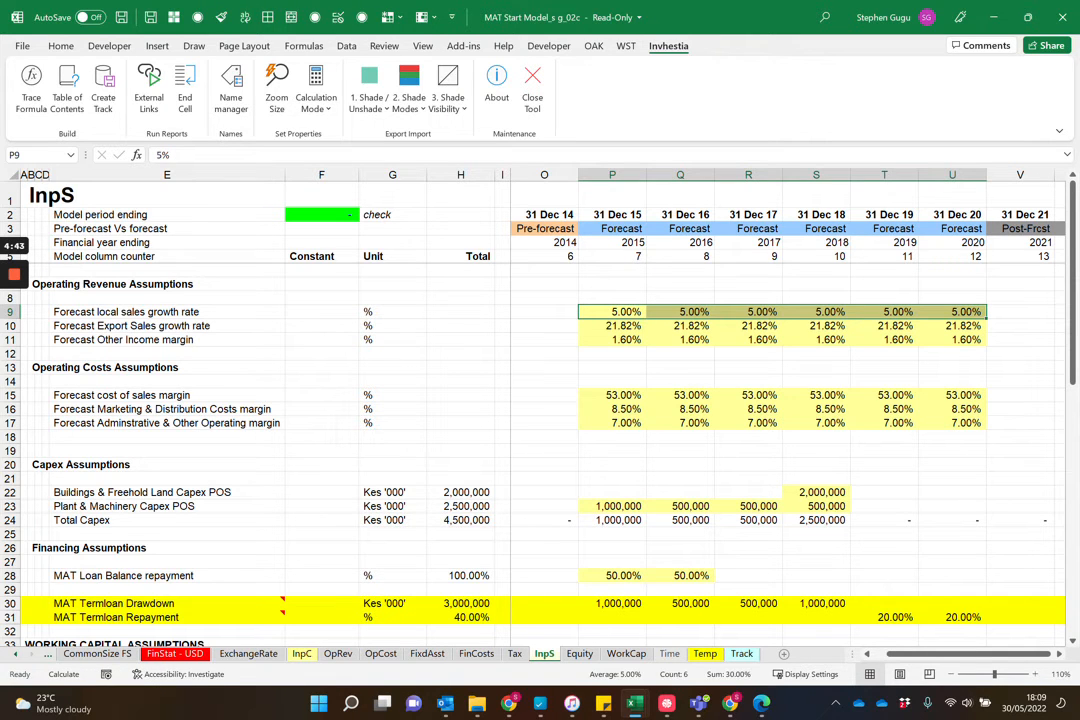
# - Return to the Track sheet and recalculate the workbook to compare the new growth assumption with the saved base case
pyautogui.click(741, 653)
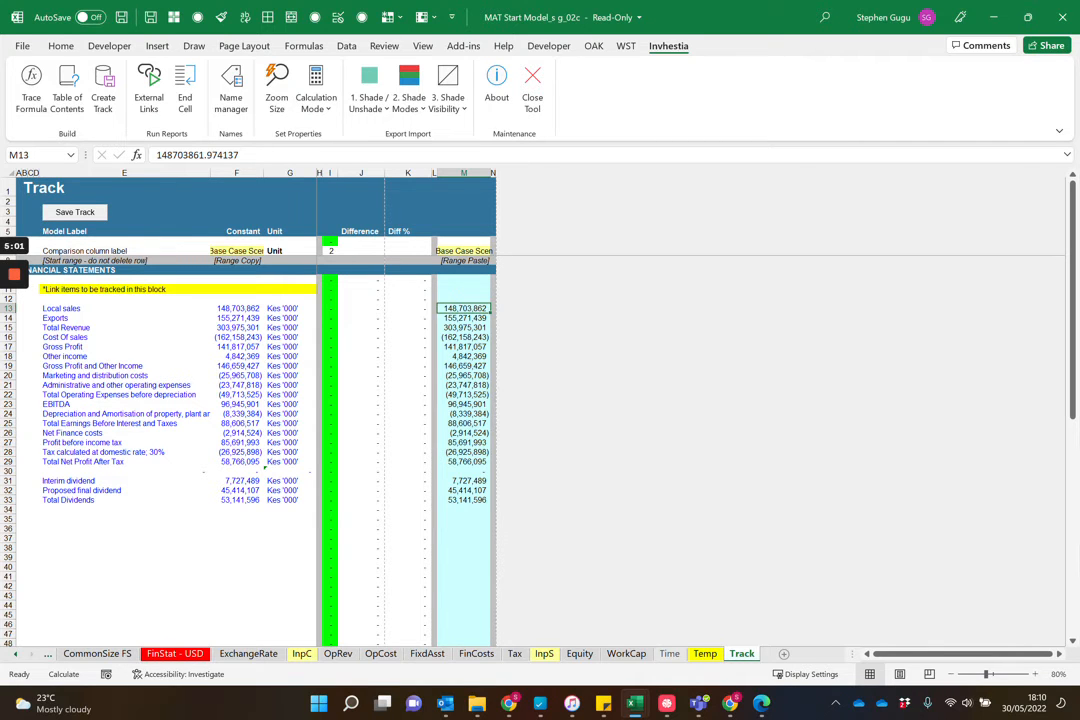
pyautogui.press('F9')
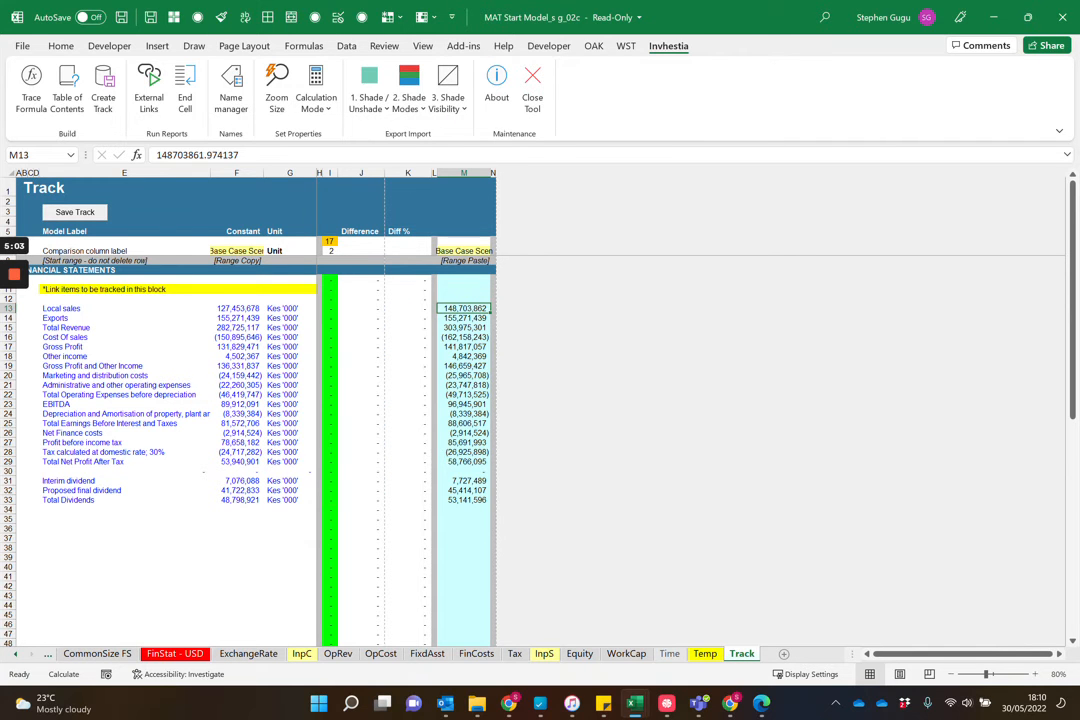
pyautogui.click(126, 395)
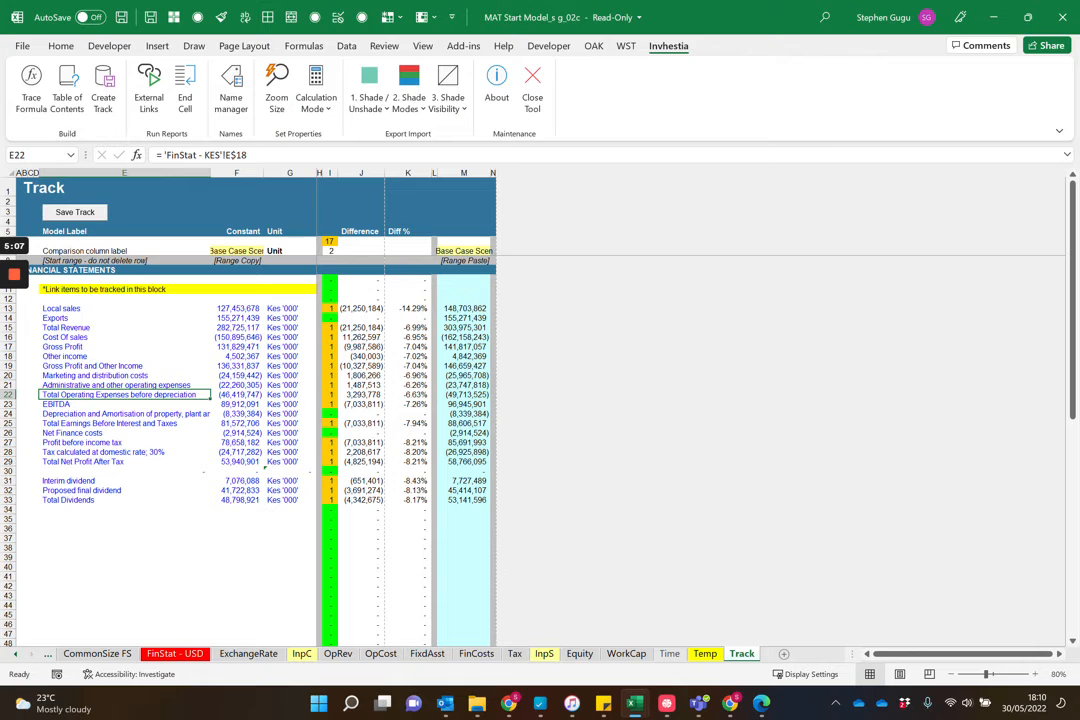
pyautogui.click(239, 252)
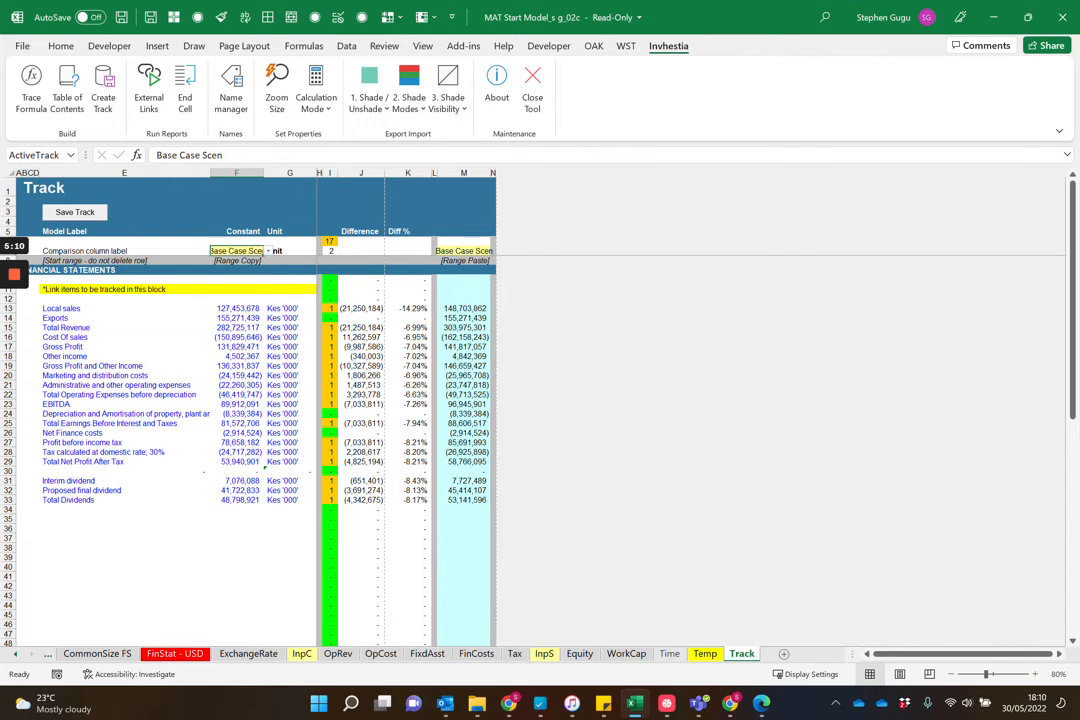
# - Save the recalculated Track results as a new version named "Worst Case Local sales - 5%"
pyautogui.click(76, 212)
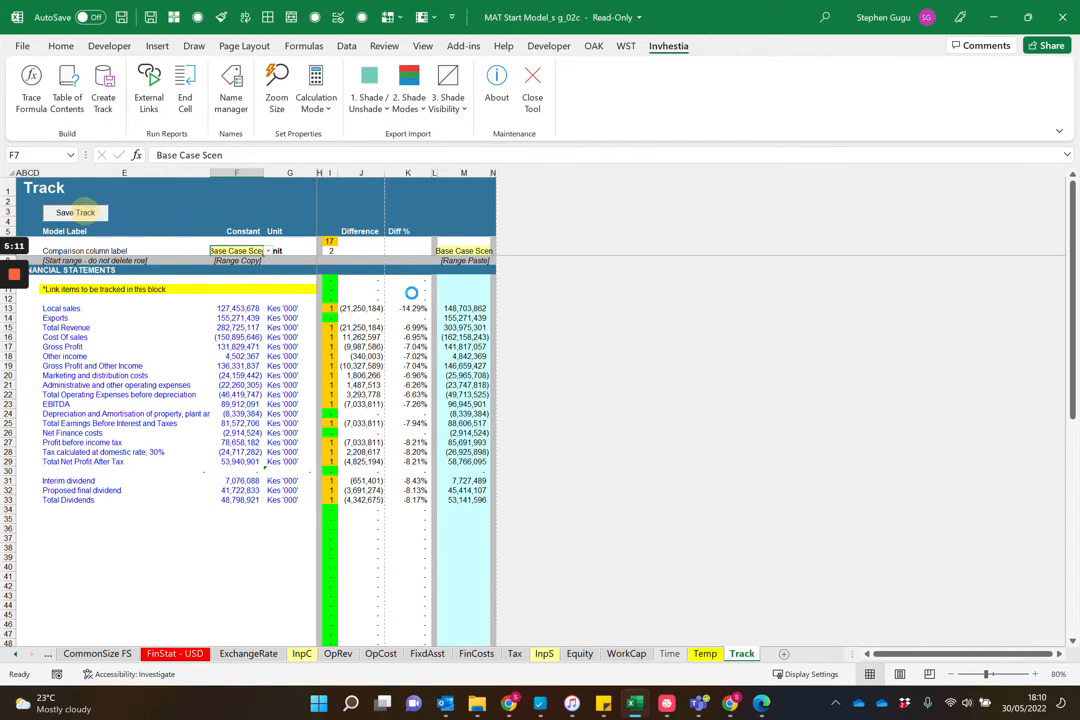
pyautogui.write('Worst ')
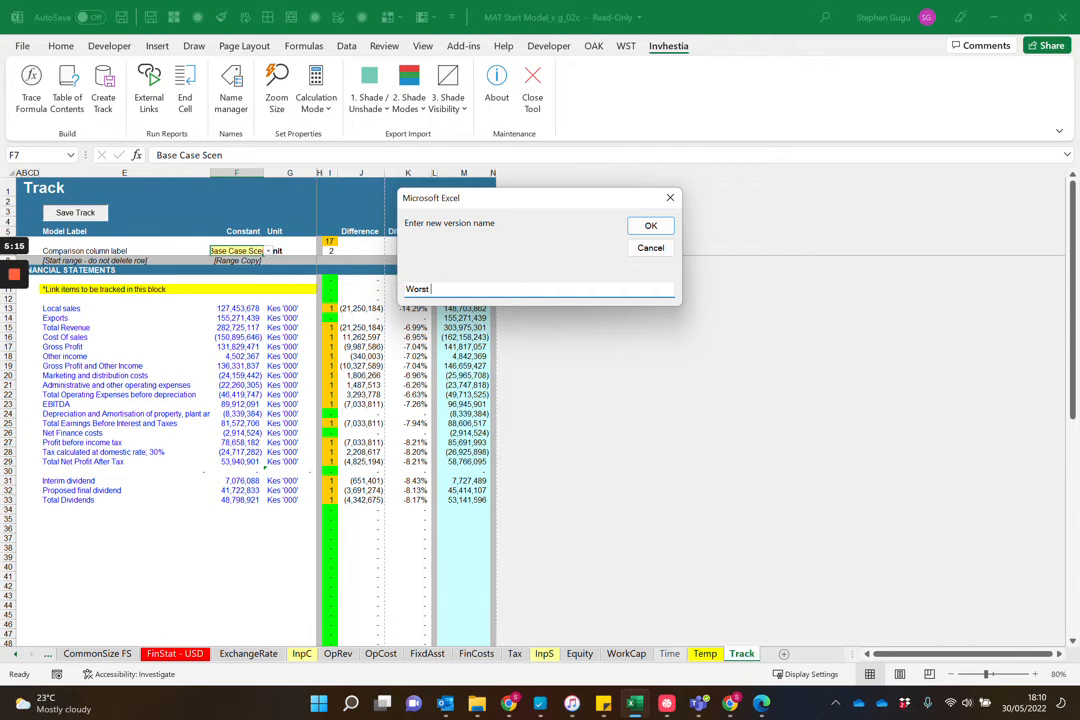
pyautogui.write('Case Local sales - 5%')
pyautogui.click(651, 228)
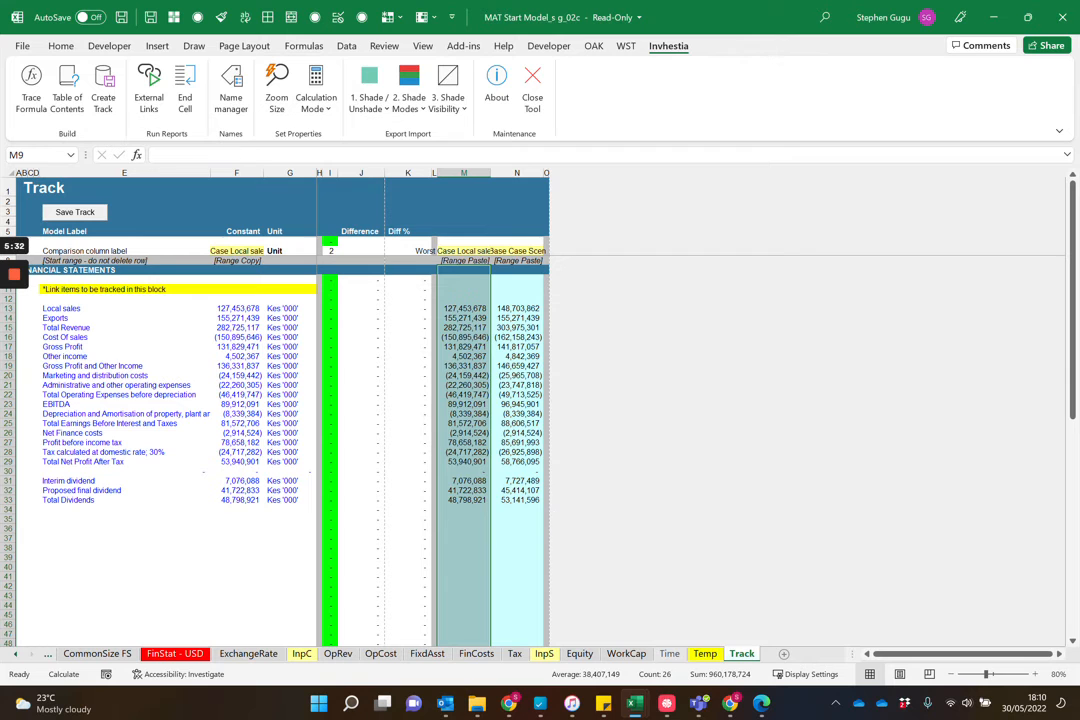
# - Autofit the widths of the two saved version columns, M and N, to show their full labels
pyautogui.moveTo(458, 170); pyautogui.dragTo(517, 172)
pyautogui.doubleClick(544, 172)
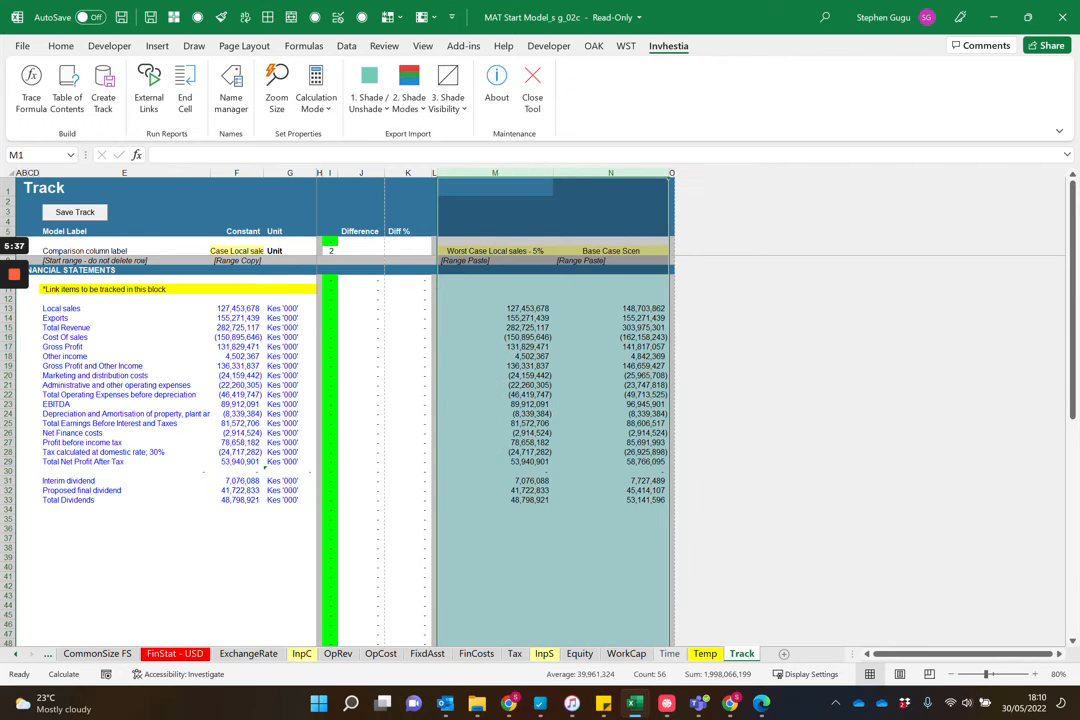
pyautogui.click(560, 346)
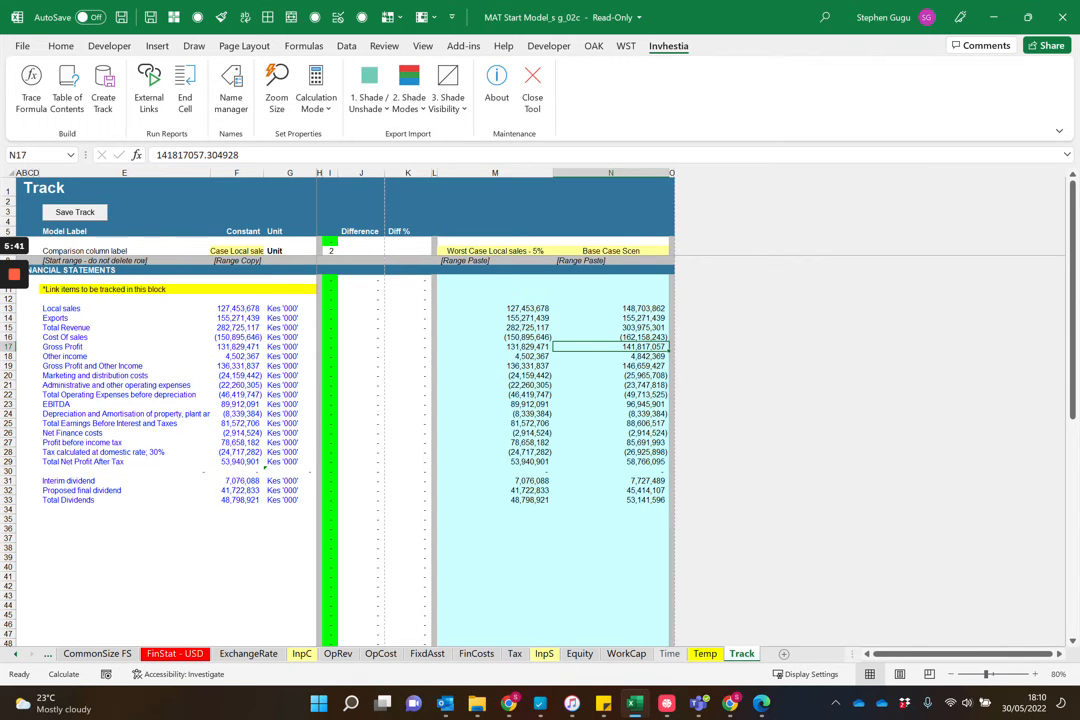
# - Set the comparison column label in F7 to Base Case Scen and recalculate the differences
pyautogui.click(260, 251)
pyautogui.click(270, 252)
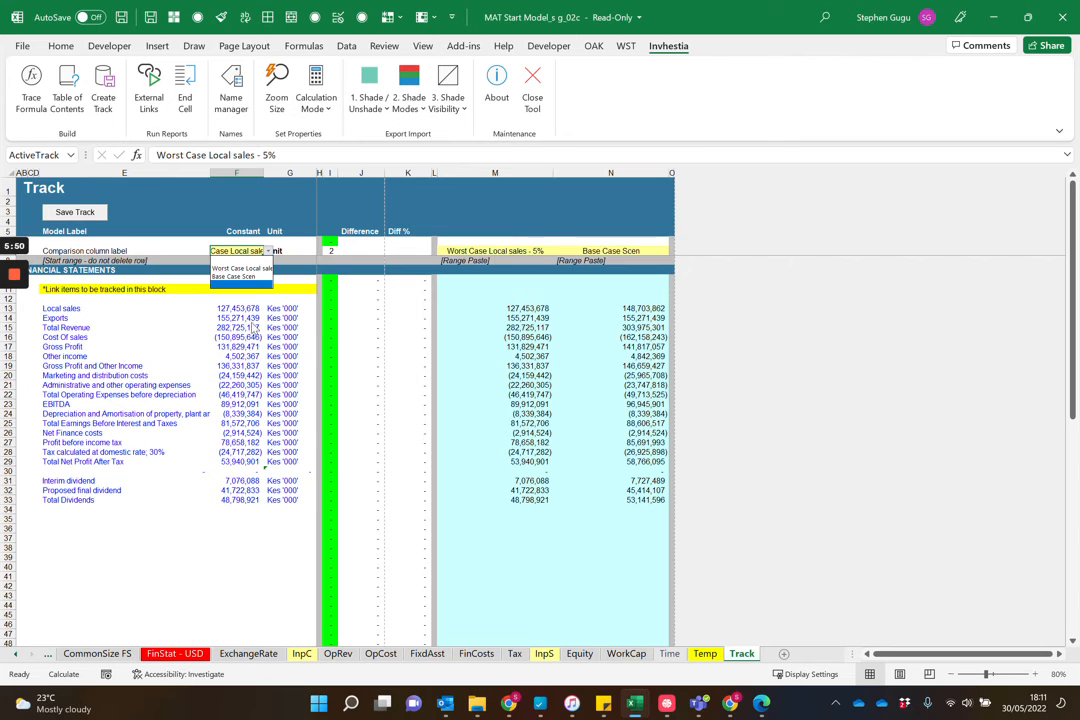
pyautogui.press('Escape')
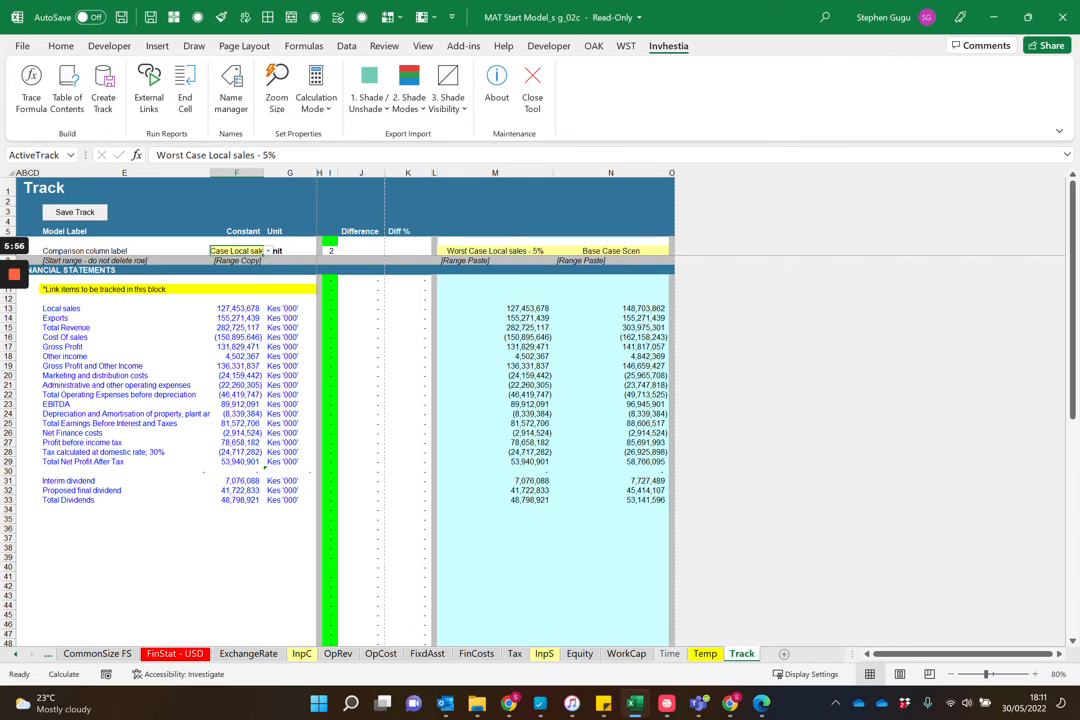
pyautogui.click(268, 251)
pyautogui.click(254, 278)
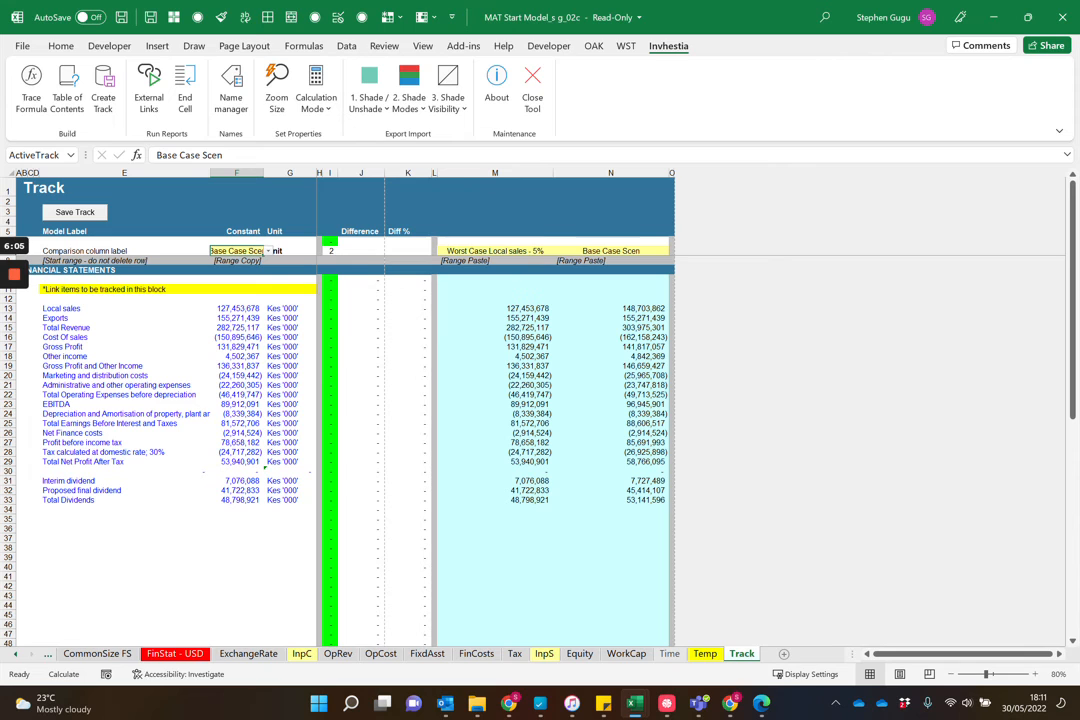
pyautogui.press('F9')
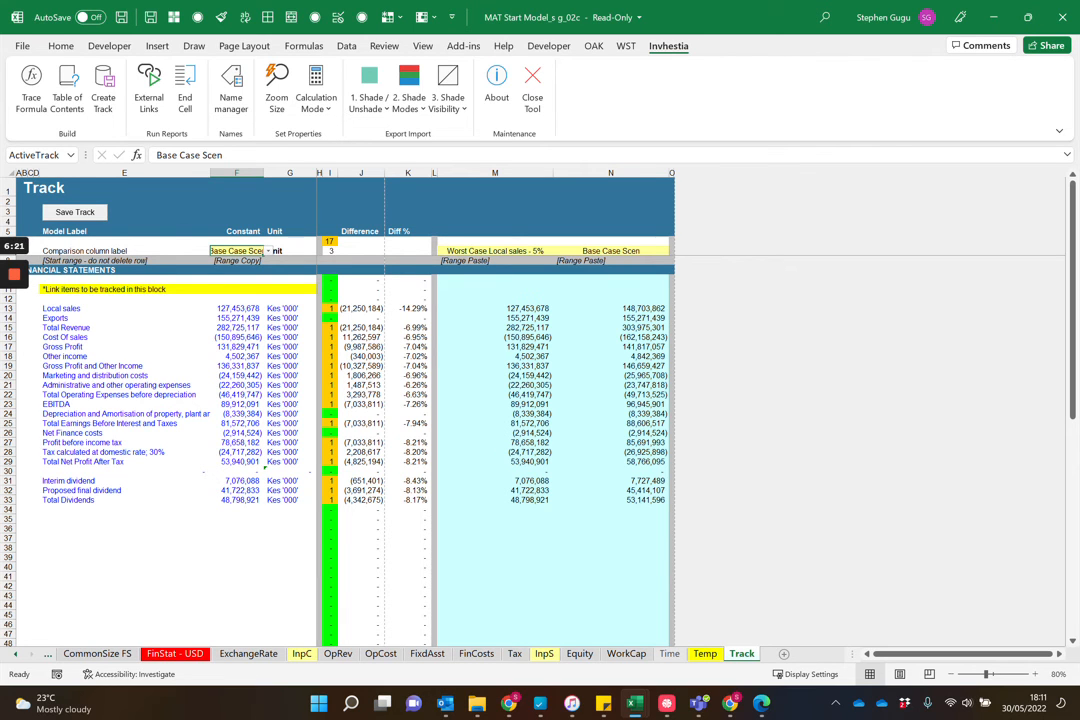
# - Examine the Difference formula for Local sales and the change-flag formula for Total Net Profit After Tax
pyautogui.click(361, 308)
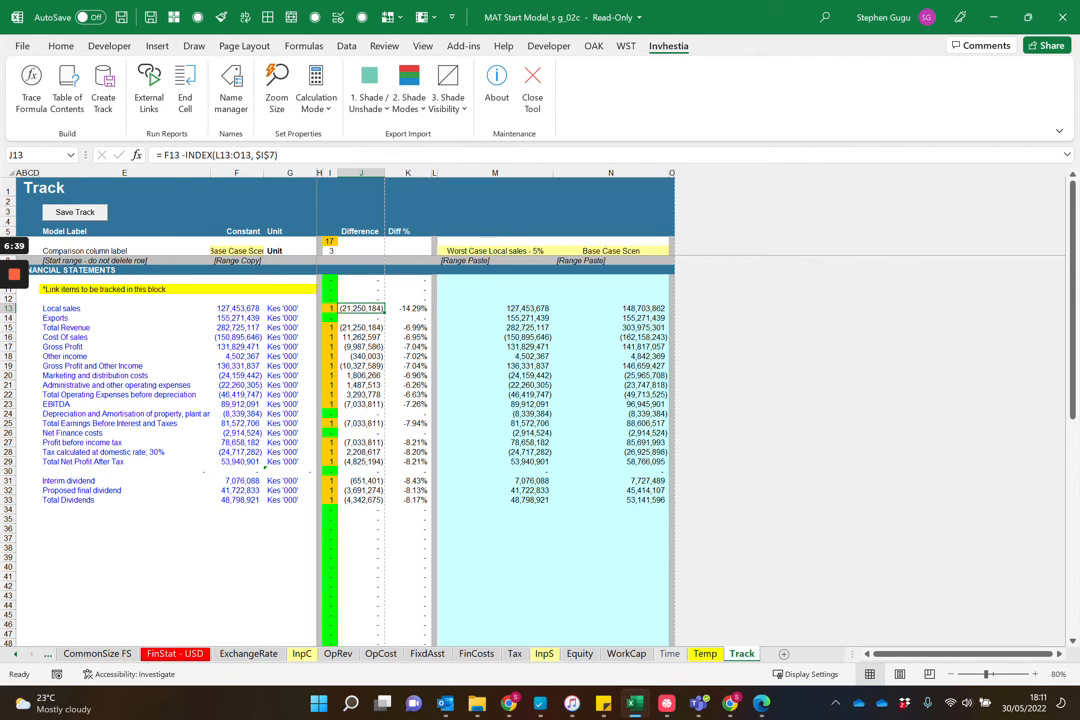
pyautogui.click(334, 461)
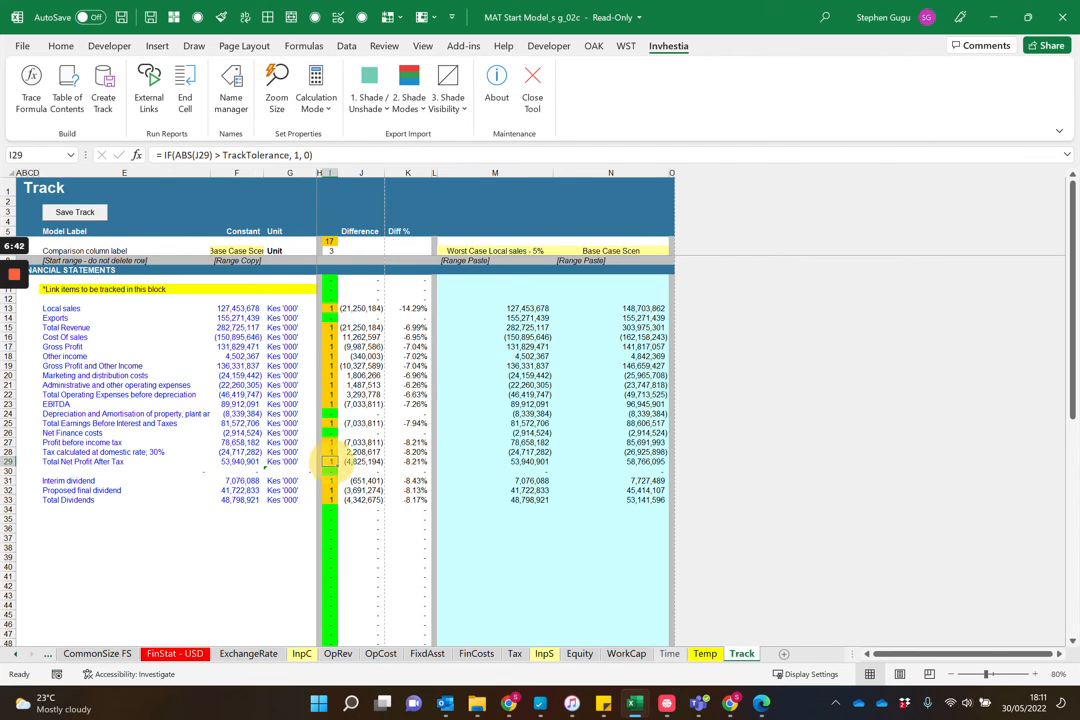